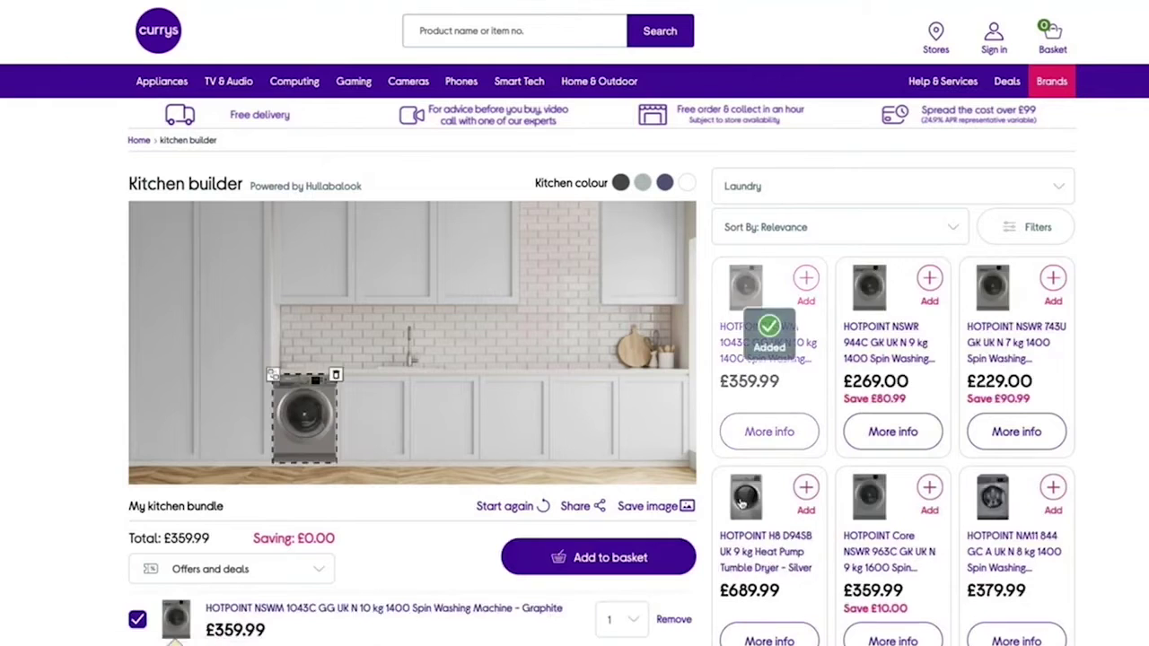
Add the HOTPOINT H3T 811I OX 1 60/40 fridge freezer in stainless steel from the Refrigeration category to the kitchen.
{"action": "left_click", "coordinate": [757, 187]}
{"action": "left_click", "coordinate": [754, 251]}
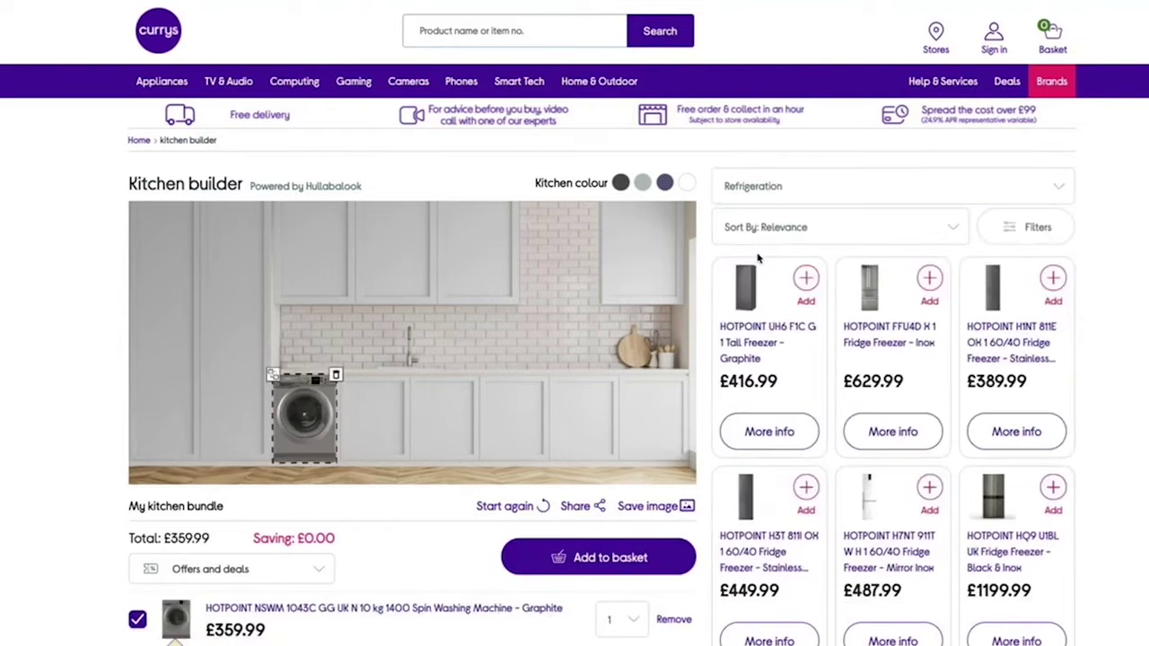
{"action": "left_click", "coordinate": [741, 494]}
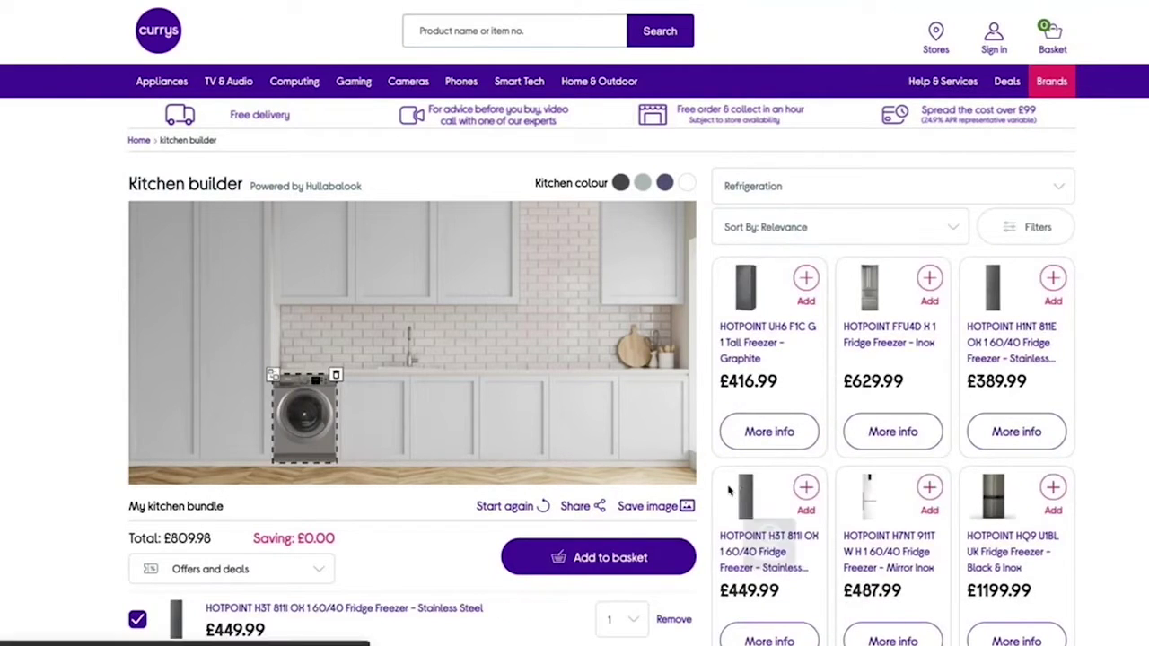
Add the KENWOOD KDW60X21 full-size dishwasher from the Dishwashers category and place it directly beside the washing machine.
{"action": "left_click", "coordinate": [738, 188]}
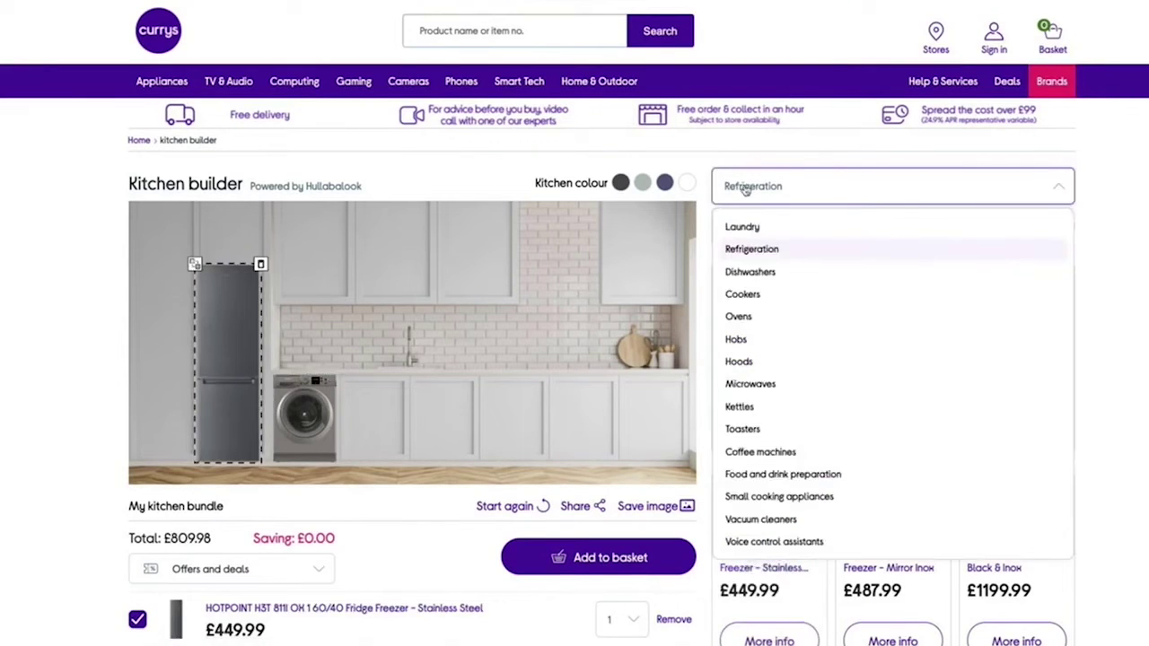
{"action": "left_click", "coordinate": [762, 271]}
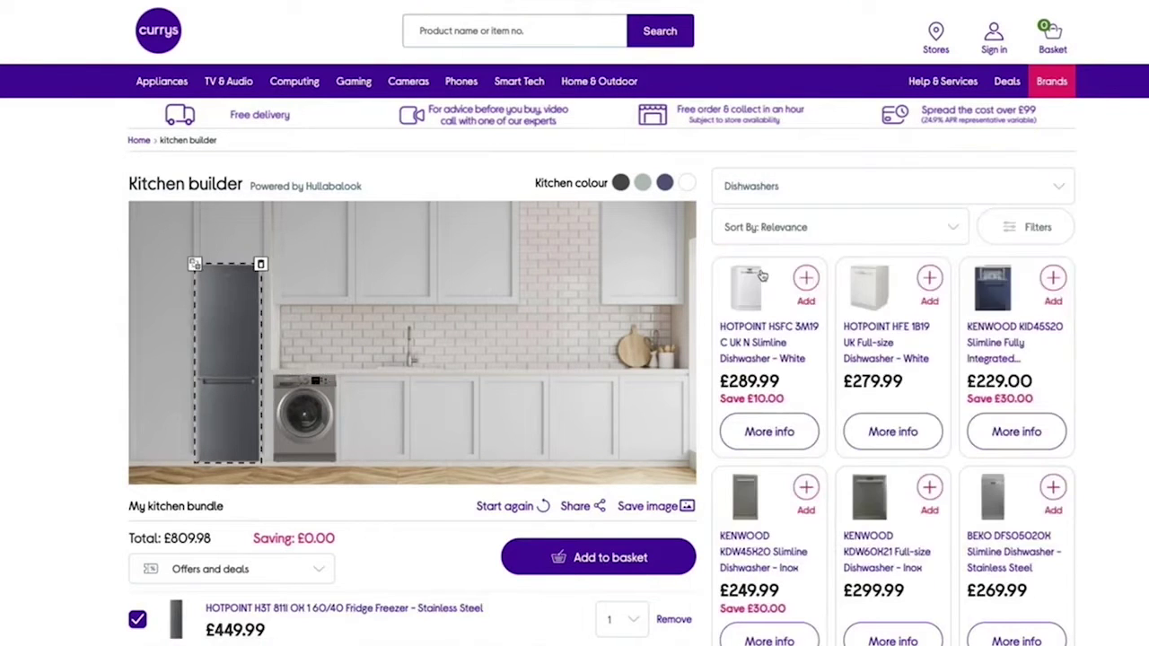
{"action": "left_click", "coordinate": [864, 516]}
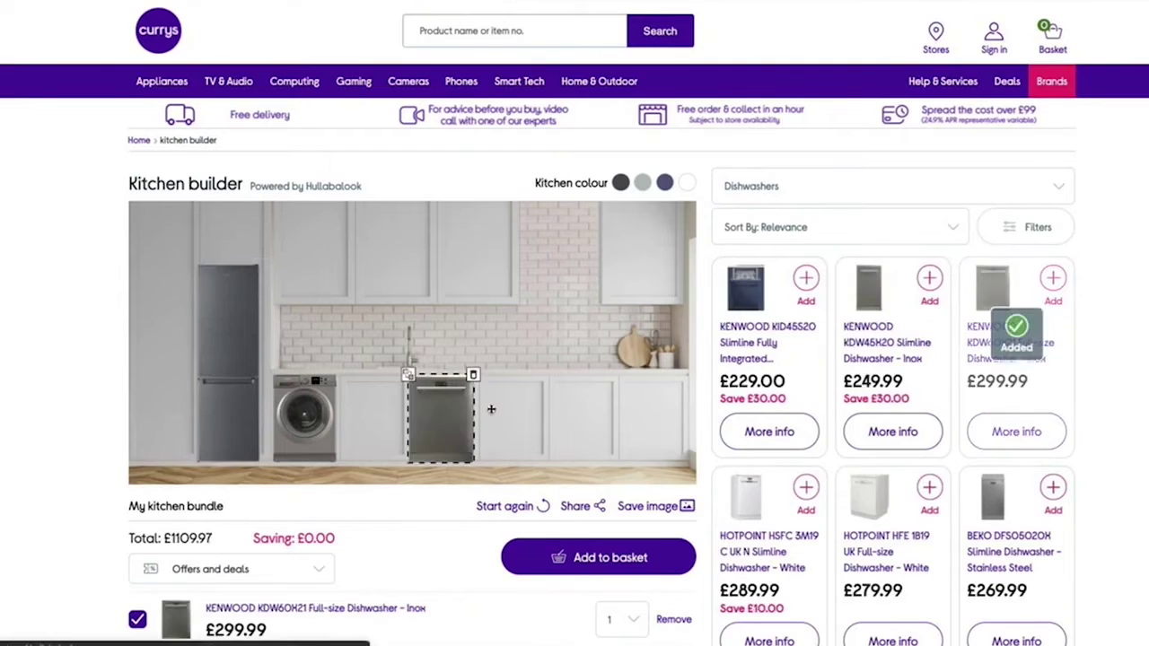
{"action": "left_click_drag", "start_coordinate": [460, 413], "coordinate": [390, 411]}
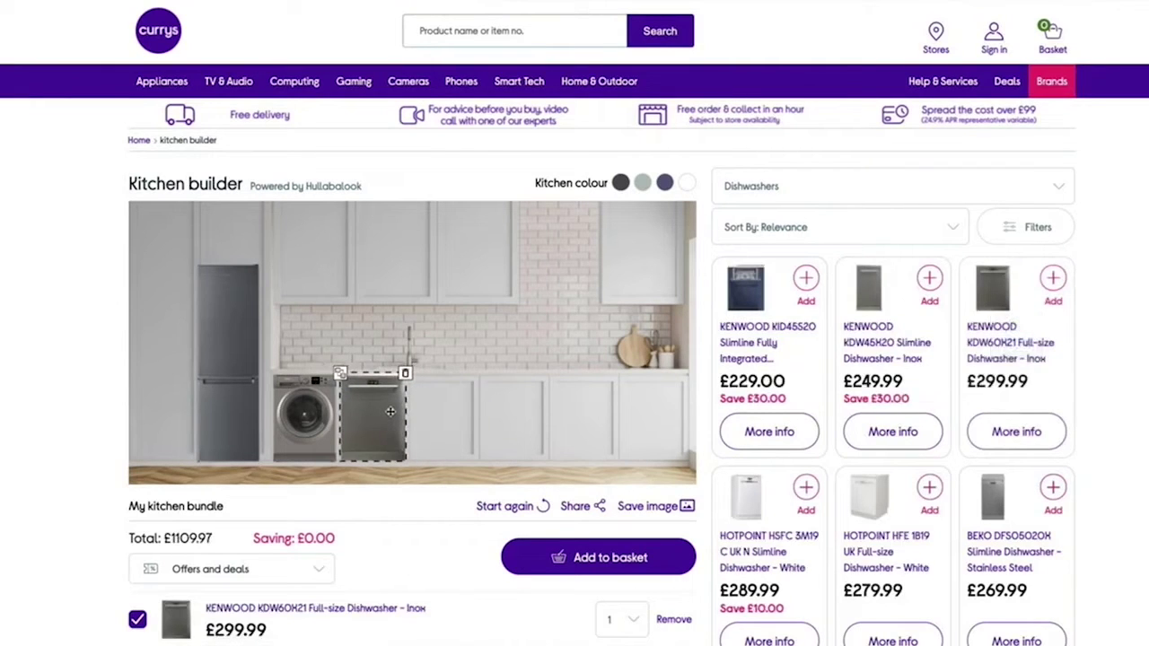
Add the KENWOOD KTG606S19 60 cm gas cooker from the Cookers category and place it under the tiled gap between the wall cabinets.
{"action": "left_click", "coordinate": [834, 190]}
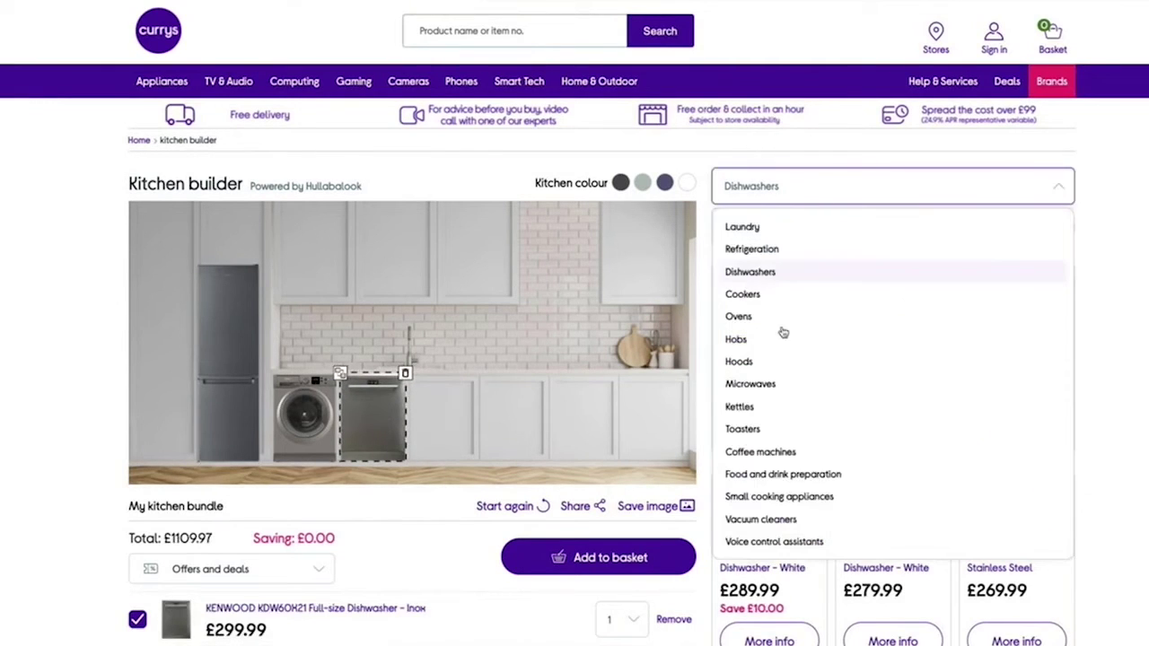
{"action": "left_click", "coordinate": [771, 299]}
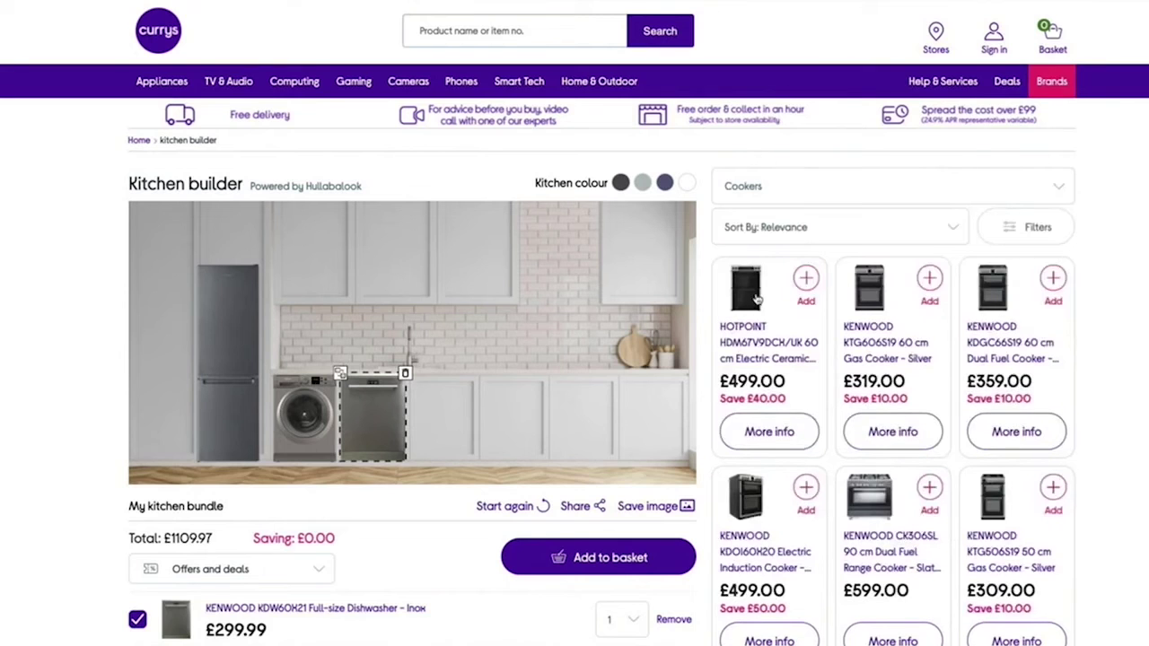
{"action": "left_click_drag", "start_coordinate": [893, 293], "coordinate": [596, 418]}
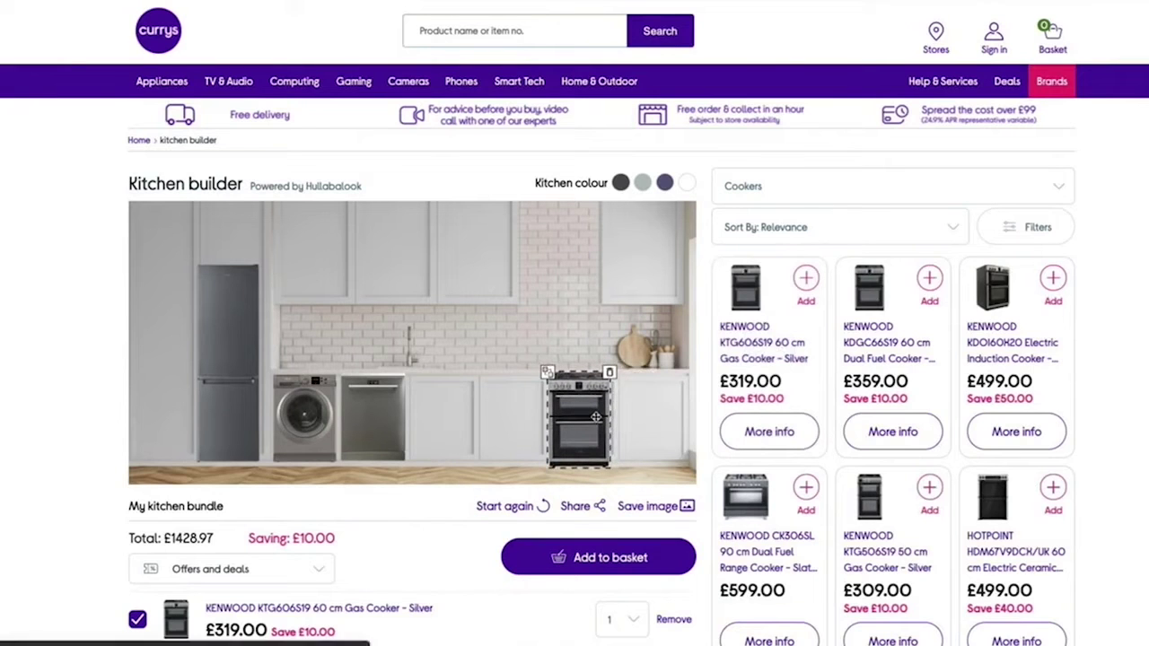
Add the silver KENWOOD K25MSS21 solo microwave from the Microwaves category to the kitchen.
{"action": "left_click", "coordinate": [892, 186]}
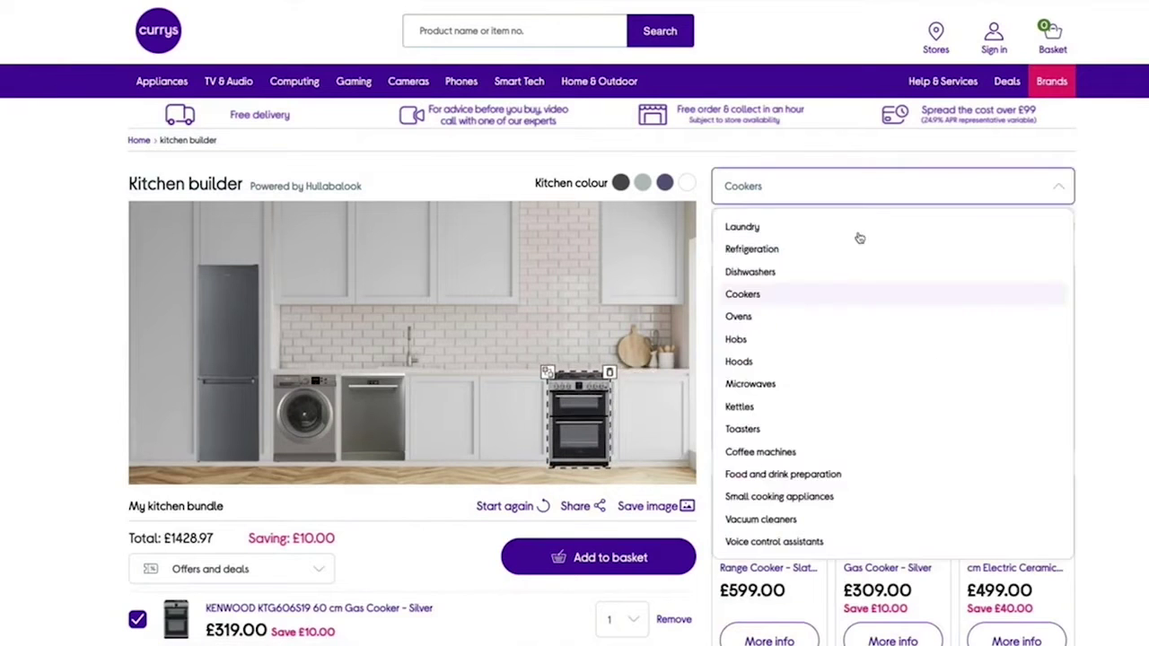
{"action": "left_click", "coordinate": [802, 386]}
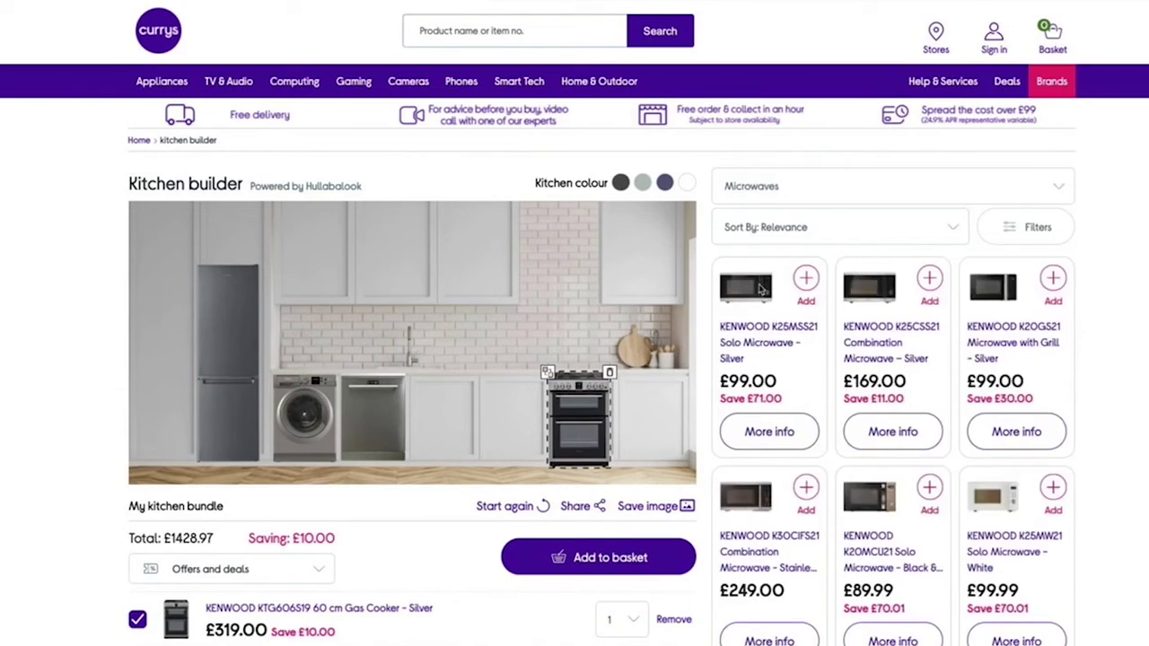
{"action": "left_click", "coordinate": [762, 289]}
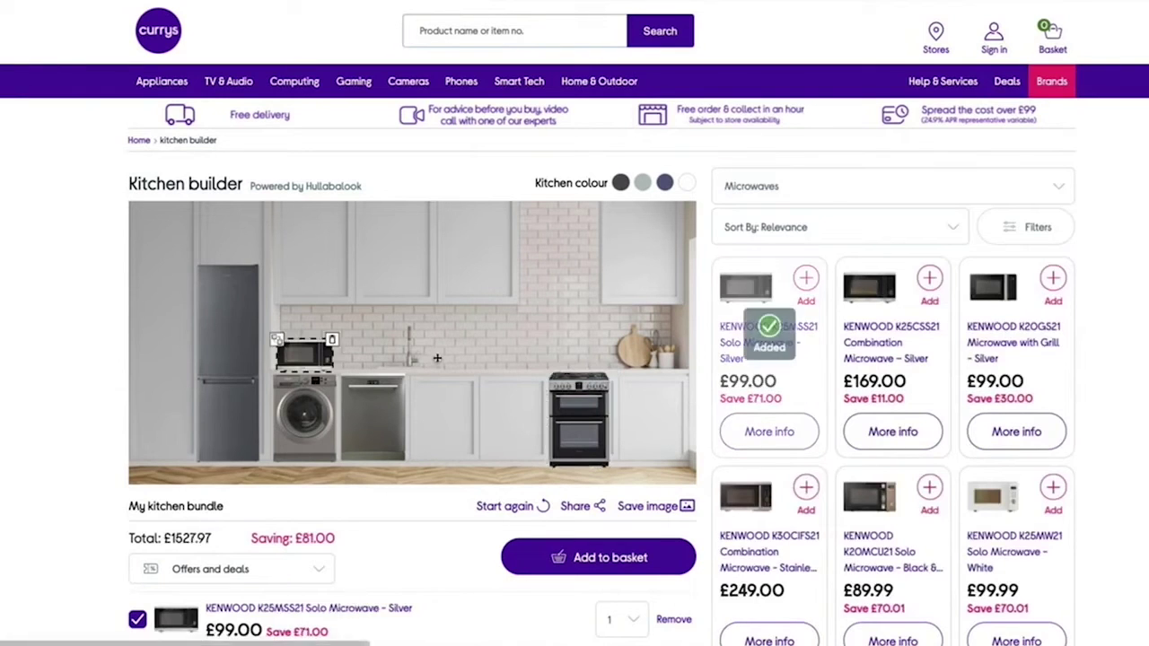
Add the grey KENWOOD Abbey Collection TJ05GY jug kettle and place it on the worktop on the sink side of the cooker.
{"action": "left_click", "coordinate": [810, 190]}
{"action": "left_click", "coordinate": [775, 409]}
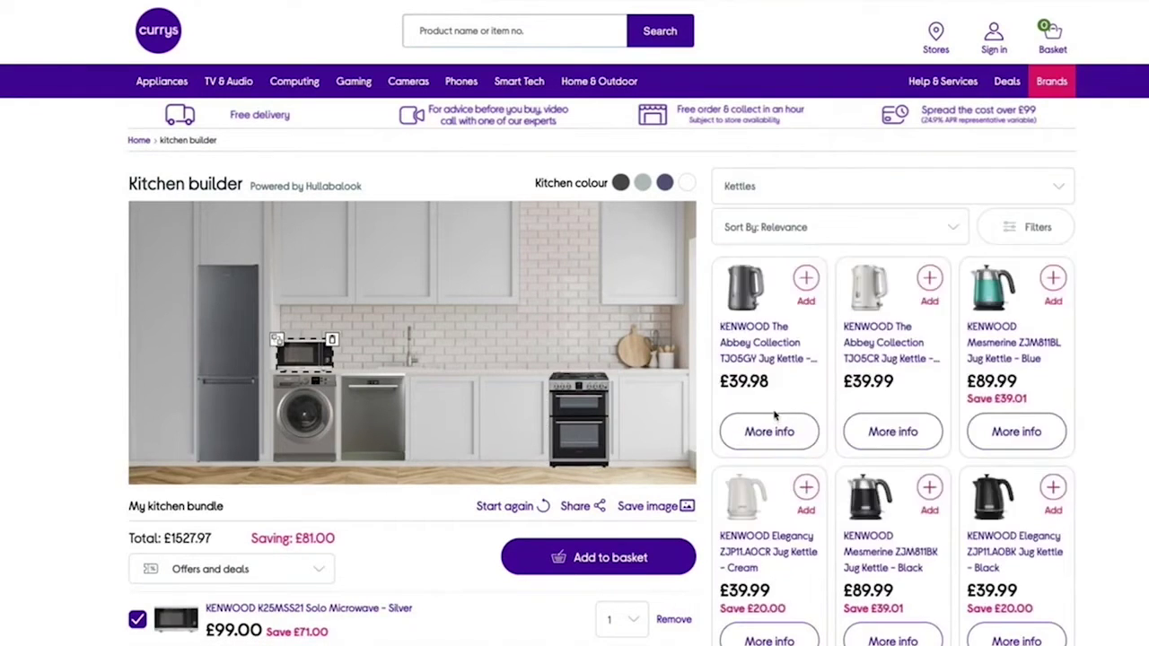
{"action": "left_click", "coordinate": [748, 285]}
{"action": "left_click_drag", "start_coordinate": [649, 368], "coordinate": [527, 363]}
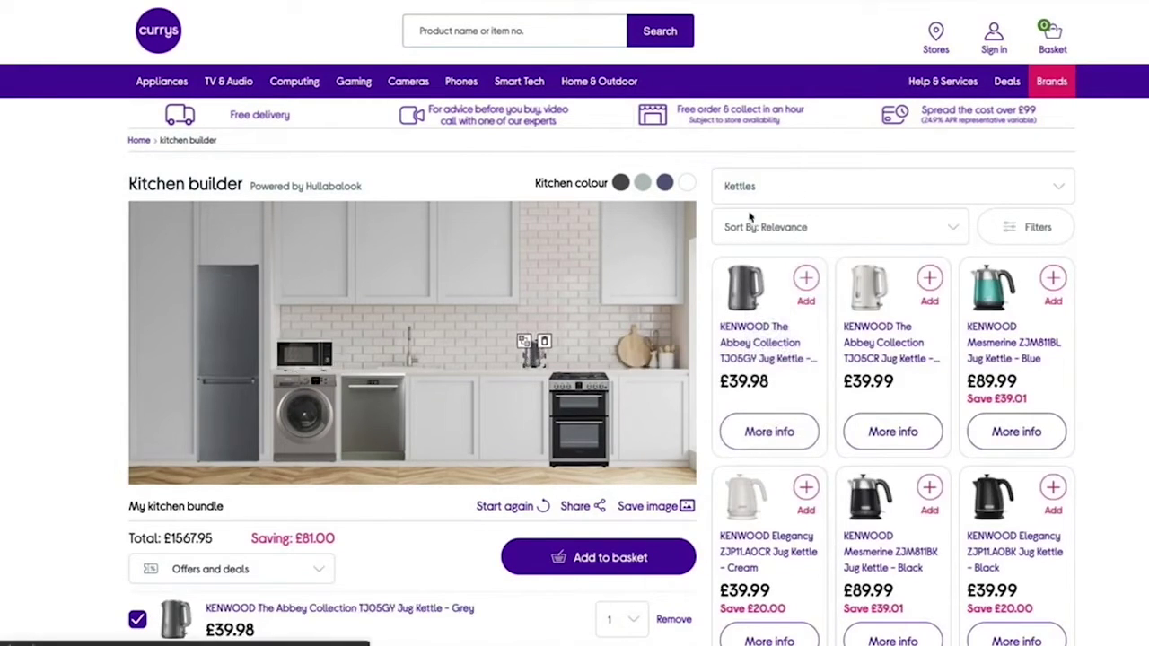
Add the cream KENWOOD Elegancy TFP10.A0CR 4-slice toaster and place it on the worktop next to the kettle.
{"action": "left_click", "coordinate": [827, 186]}
{"action": "left_click", "coordinate": [774, 430]}
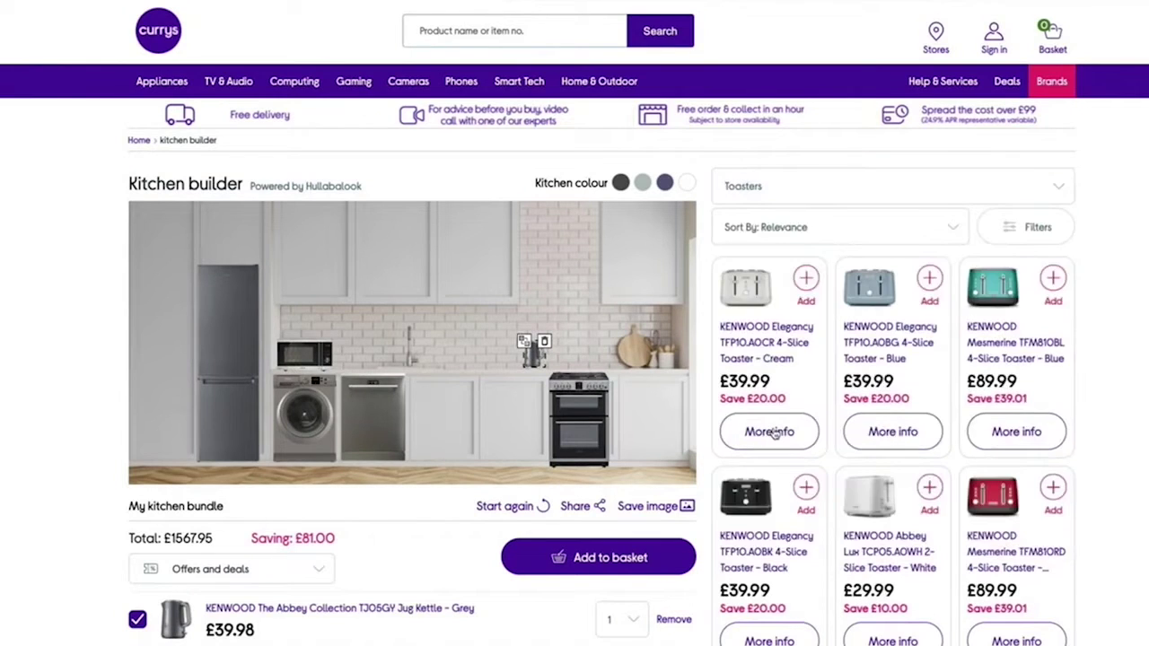
{"action": "left_click", "coordinate": [749, 284]}
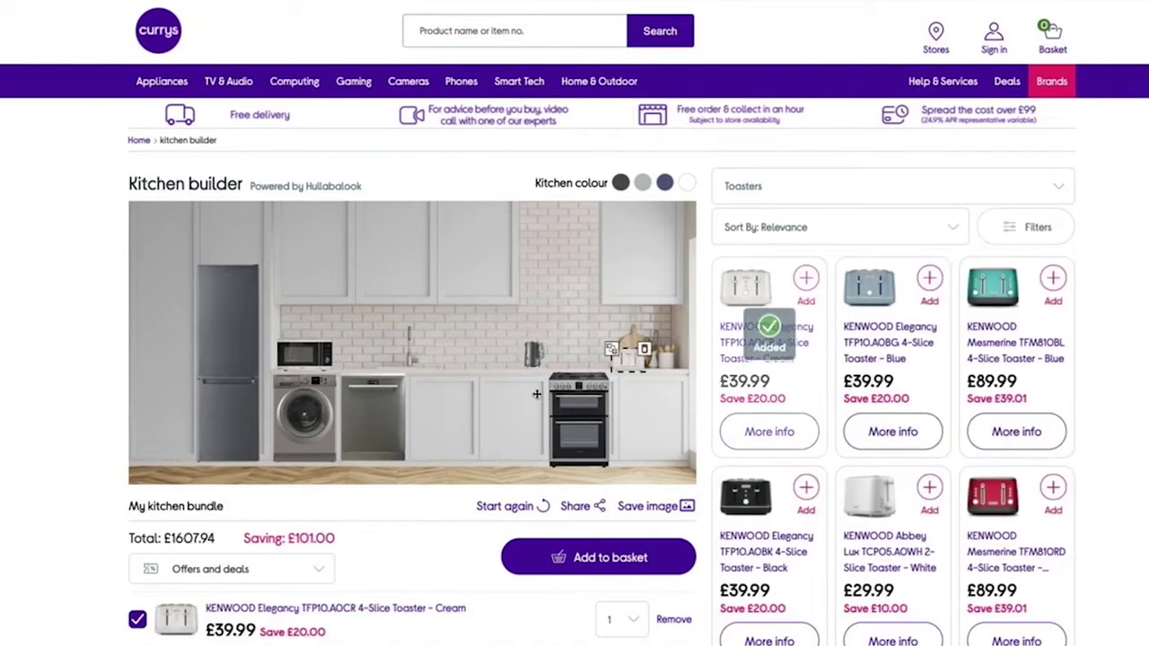
{"action": "left_click_drag", "start_coordinate": [625, 369], "coordinate": [503, 361]}
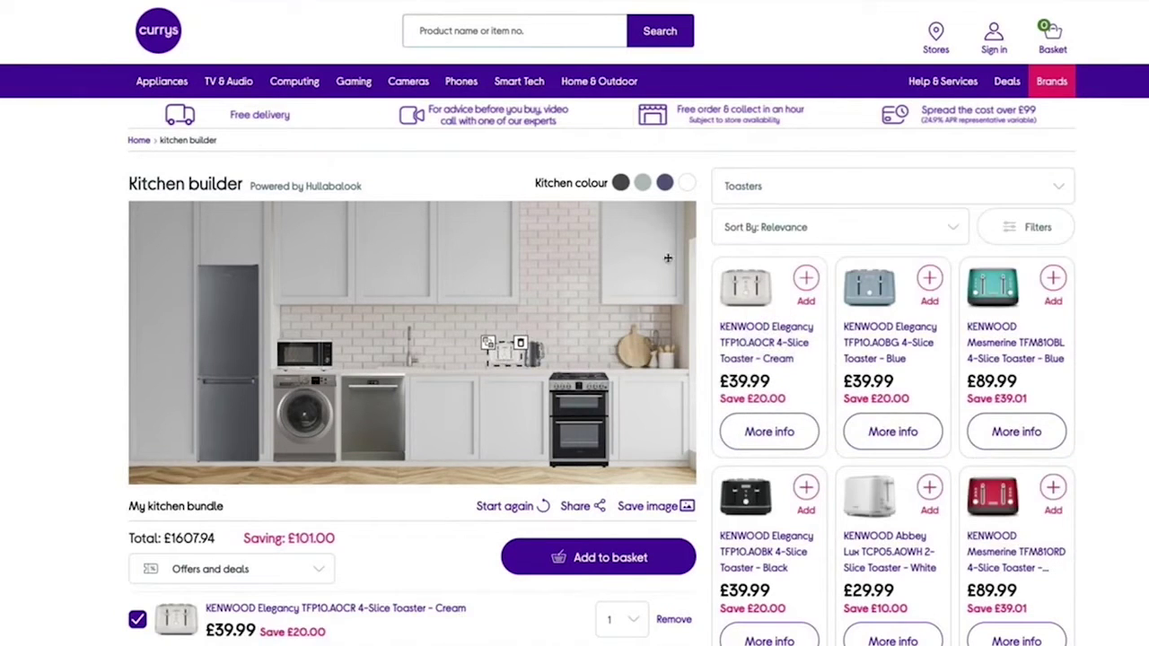
Add the BREVILLE VCF125 Mini Barista coffee machine and arrange the worktop so that it stands beside the toaster.
{"action": "left_click", "coordinate": [817, 193]}
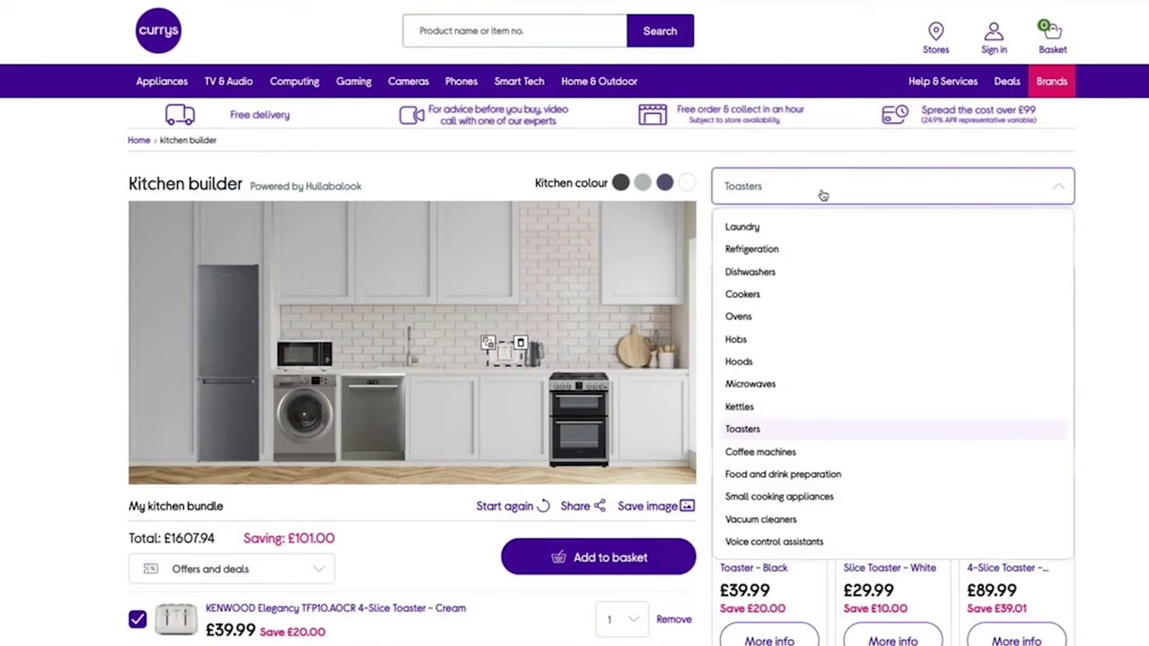
{"action": "left_click", "coordinate": [773, 453]}
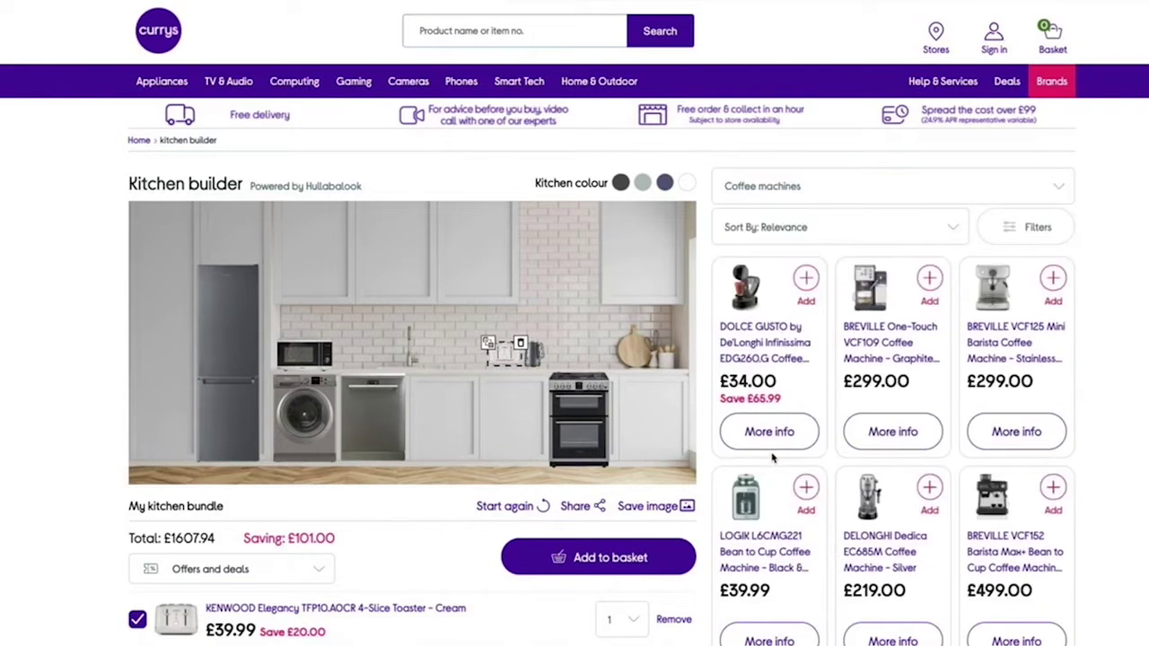
{"action": "left_click", "coordinate": [981, 285]}
{"action": "left_click_drag", "start_coordinate": [474, 352], "coordinate": [504, 361]}
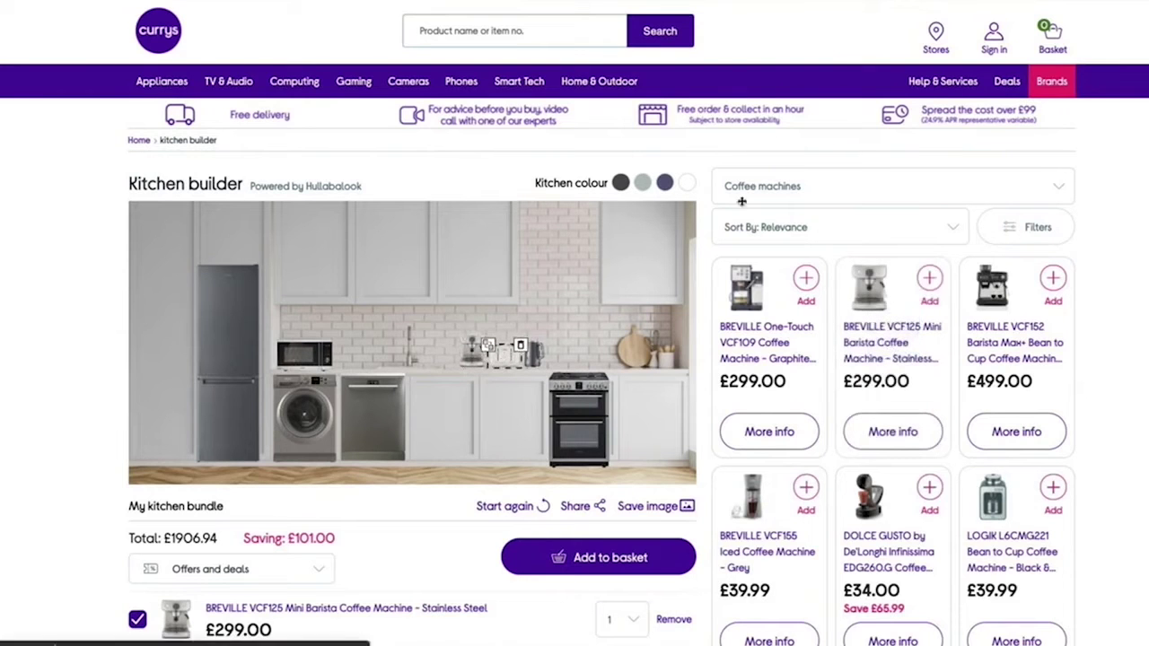
Add the KENWOOD kMix KMX760BC kitchen machine from the Food and drink preparation category to the kitchen.
{"action": "left_click", "coordinate": [829, 187]}
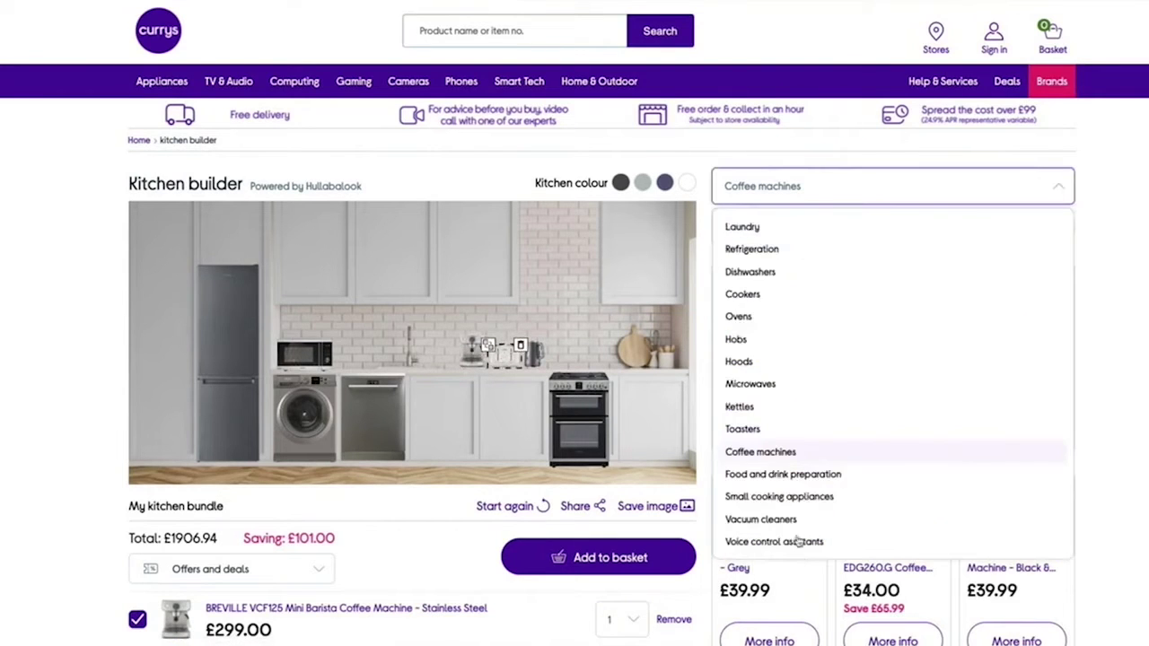
{"action": "left_click", "coordinate": [813, 474]}
{"action": "left_click", "coordinate": [867, 293]}
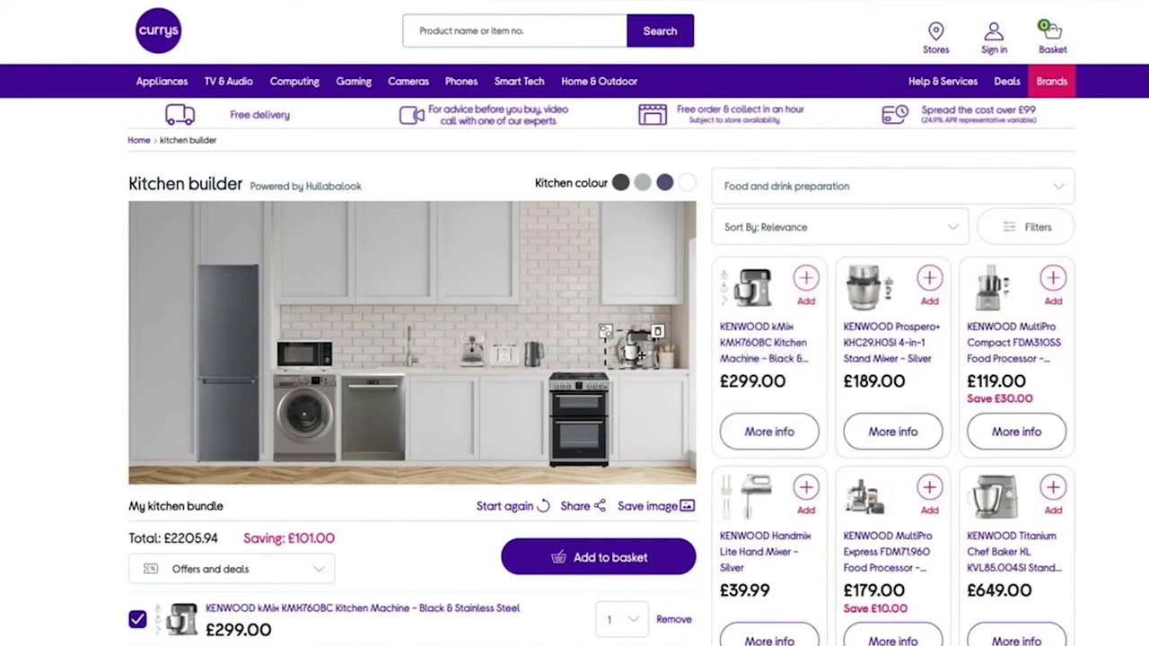
Select the cooker, dishwasher, washing machine and fridge freezer in the kitchen scene one after another.
{"action": "left_click", "coordinate": [585, 420]}
{"action": "left_click", "coordinate": [363, 416]}
{"action": "left_click", "coordinate": [316, 409]}
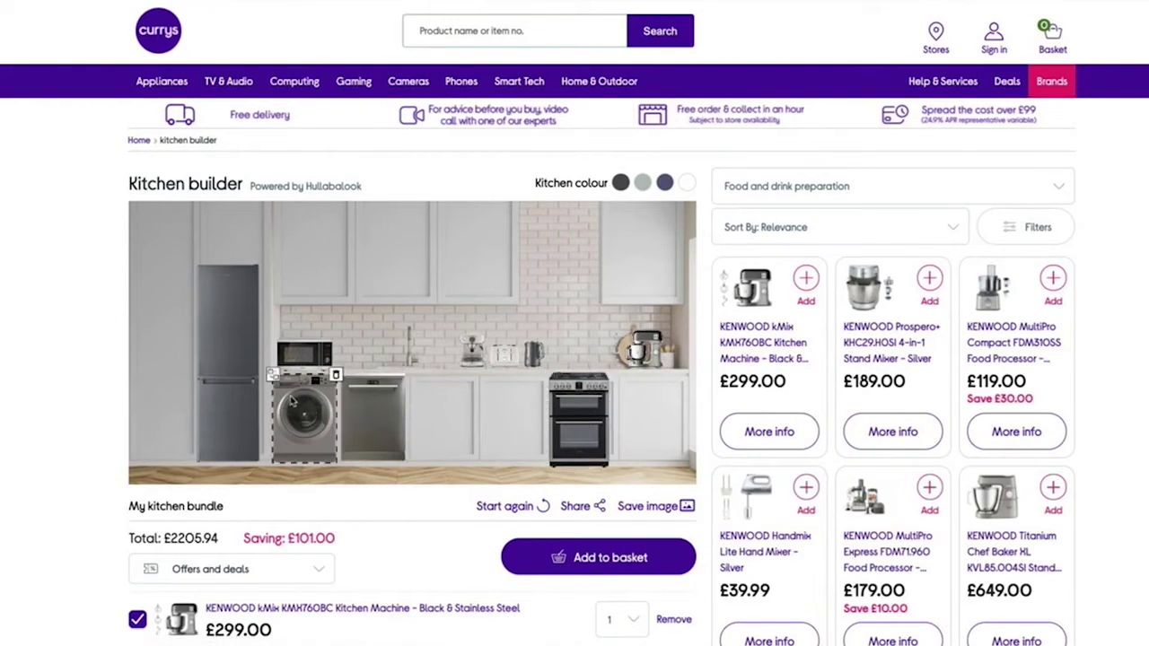
{"action": "left_click", "coordinate": [239, 395]}
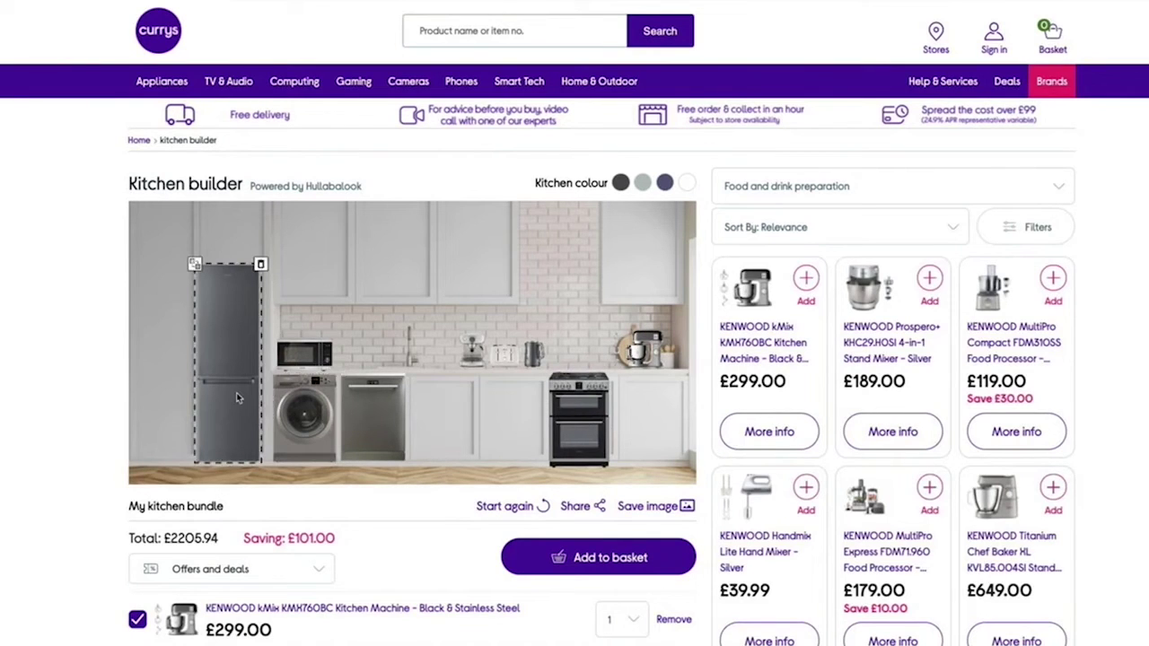
Select the washing machine in the kitchen scene and show the products of the Laundry category.
{"action": "left_click", "coordinate": [314, 415]}
{"action": "left_click", "coordinate": [840, 184]}
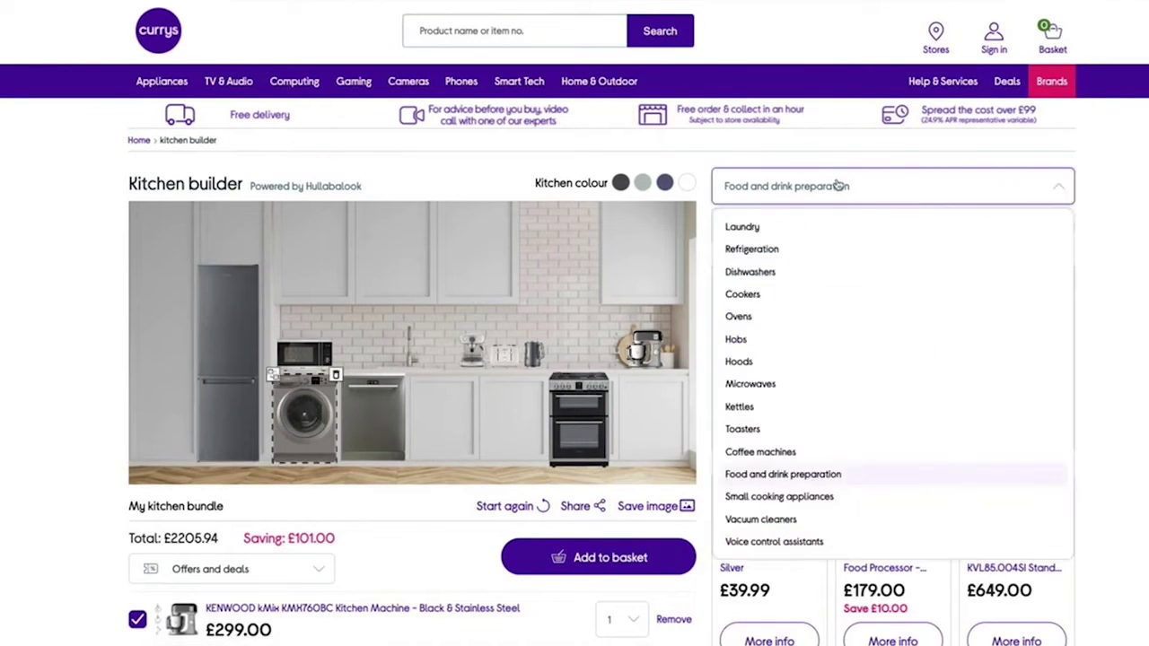
{"action": "left_click", "coordinate": [745, 227]}
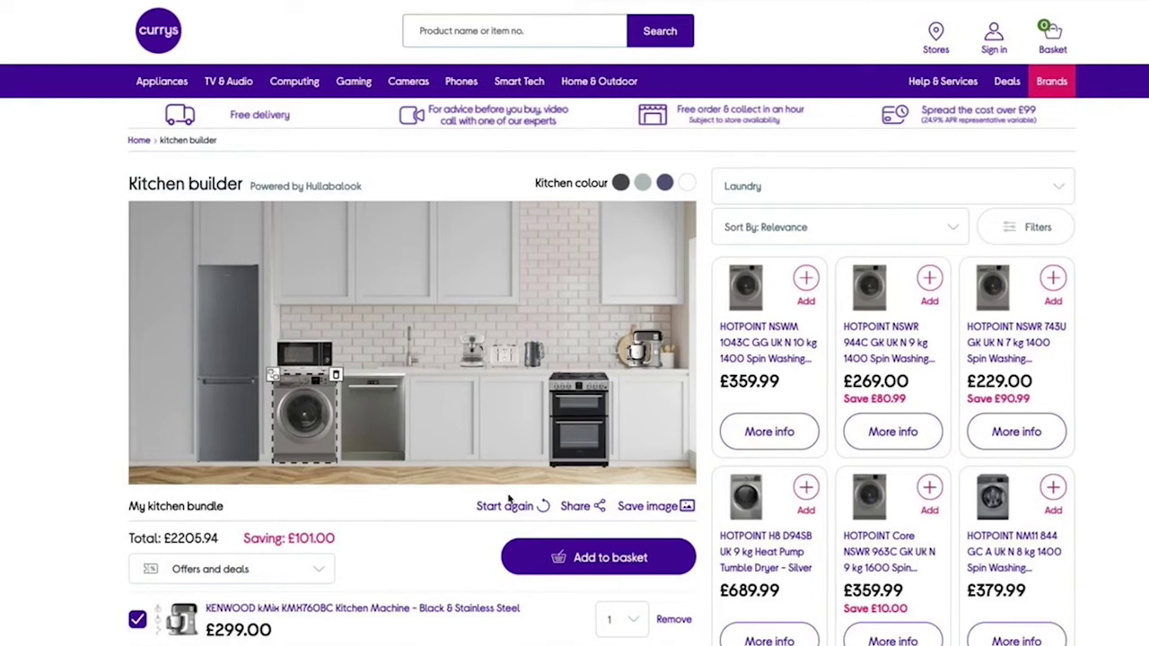
Preview the kitchen in each of the four colour options and set the kitchen colour to dark grey.
{"action": "left_click", "coordinate": [623, 186]}
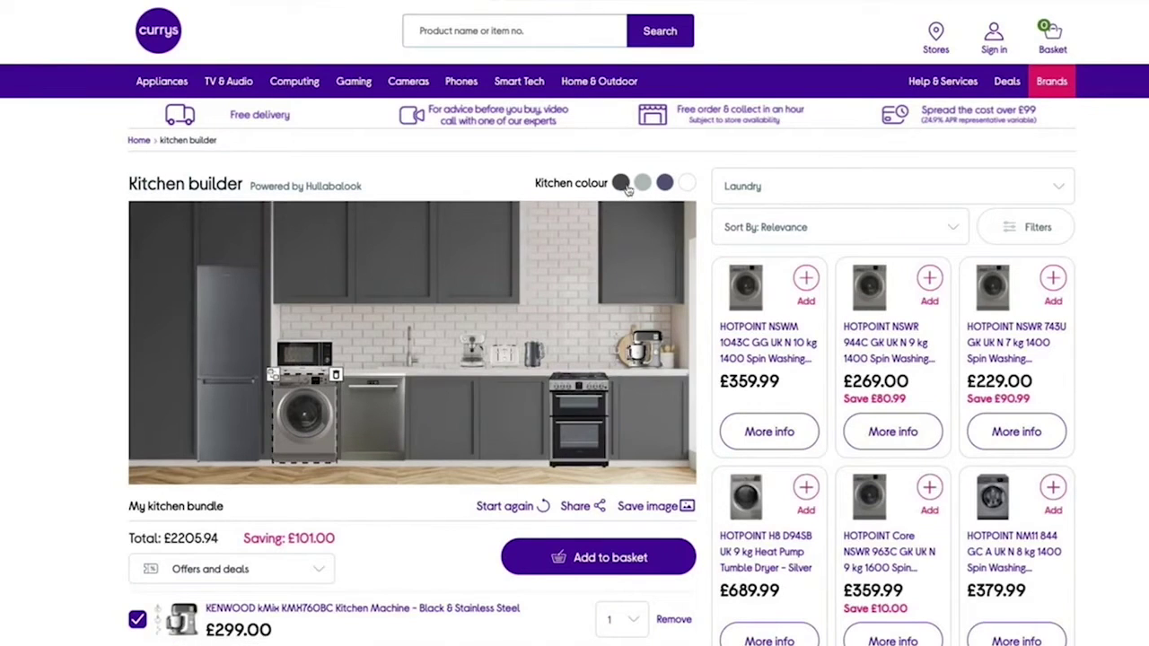
{"action": "left_click", "coordinate": [643, 184]}
{"action": "left_click", "coordinate": [664, 184]}
{"action": "left_click", "coordinate": [687, 185]}
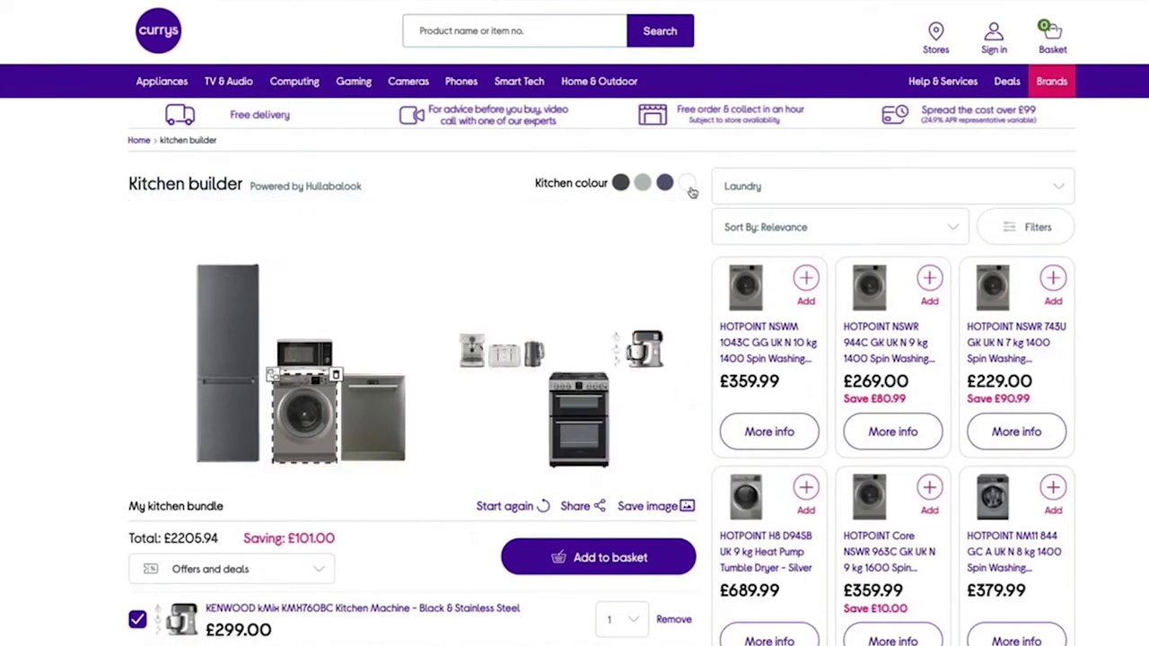
{"action": "left_click", "coordinate": [623, 185]}
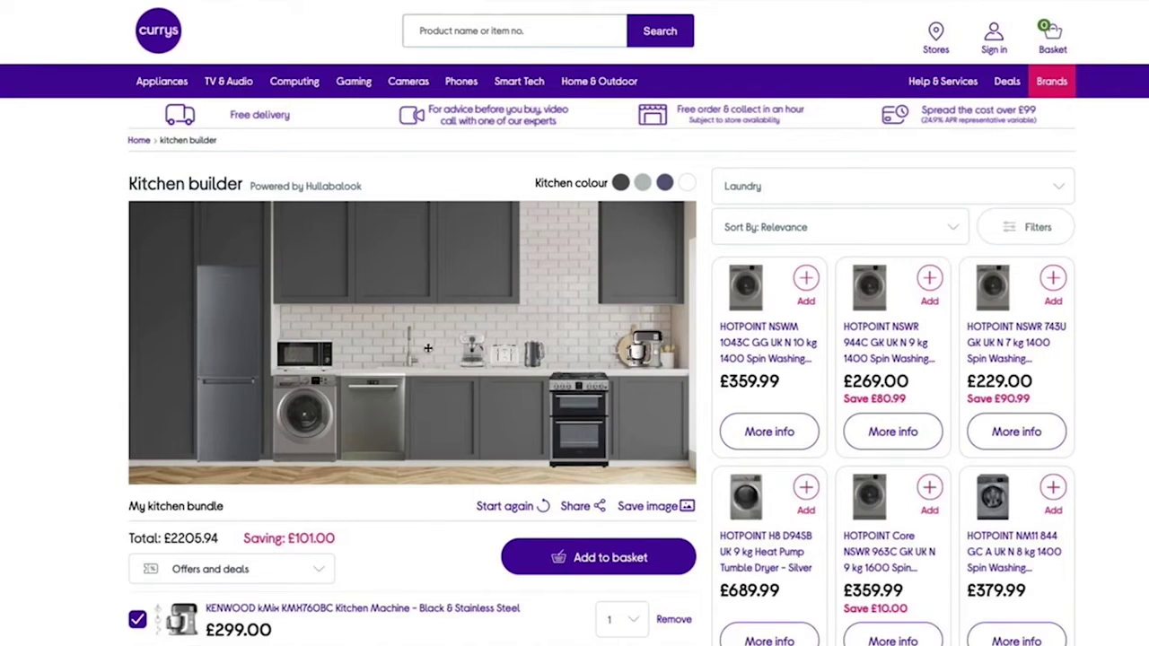
Review the appliances and prices listed in the kitchen bundle.
{"action": "scroll", "coordinate": [429, 350], "scroll_direction": "down", "scroll_amount": 2}
{"action": "scroll", "coordinate": [423, 516], "scroll_direction": "down", "scroll_amount": 5}
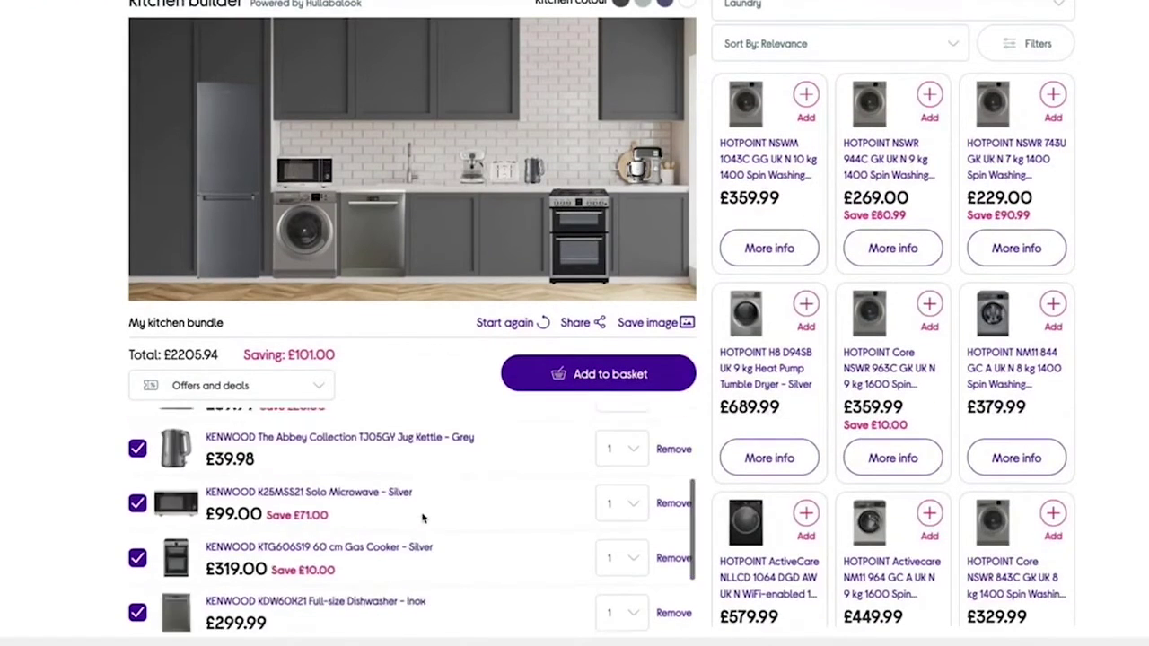
{"action": "scroll", "coordinate": [424, 518], "scroll_direction": "up", "scroll_amount": 5}
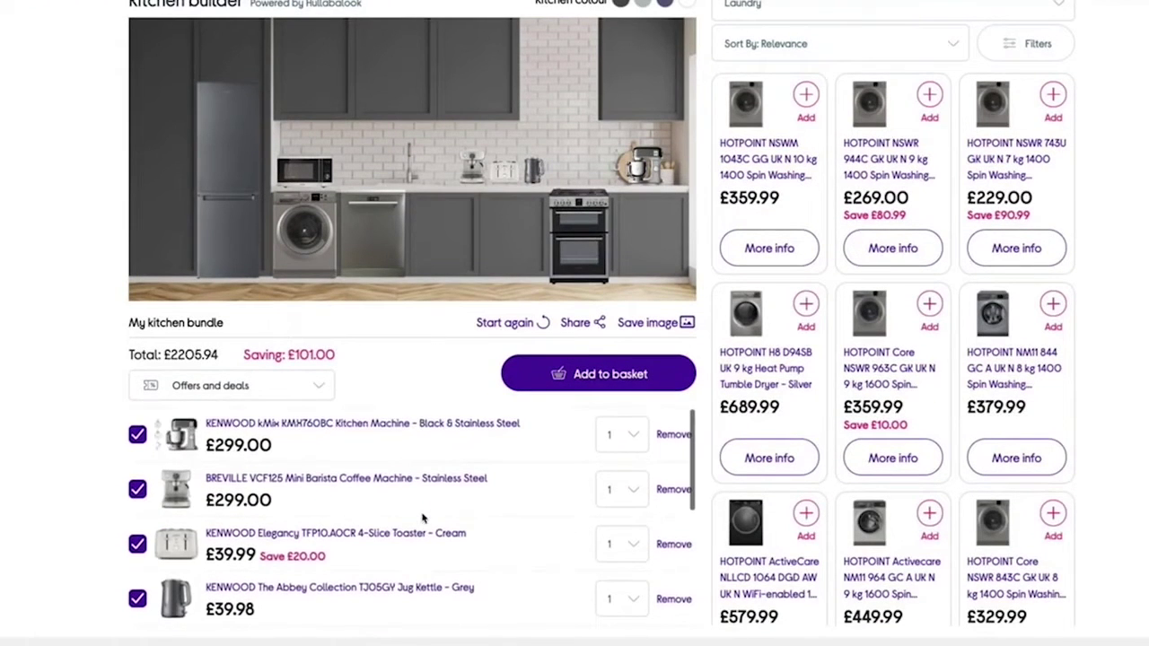
{"action": "scroll", "coordinate": [64, 331], "scroll_direction": "up", "scroll_amount": 2}
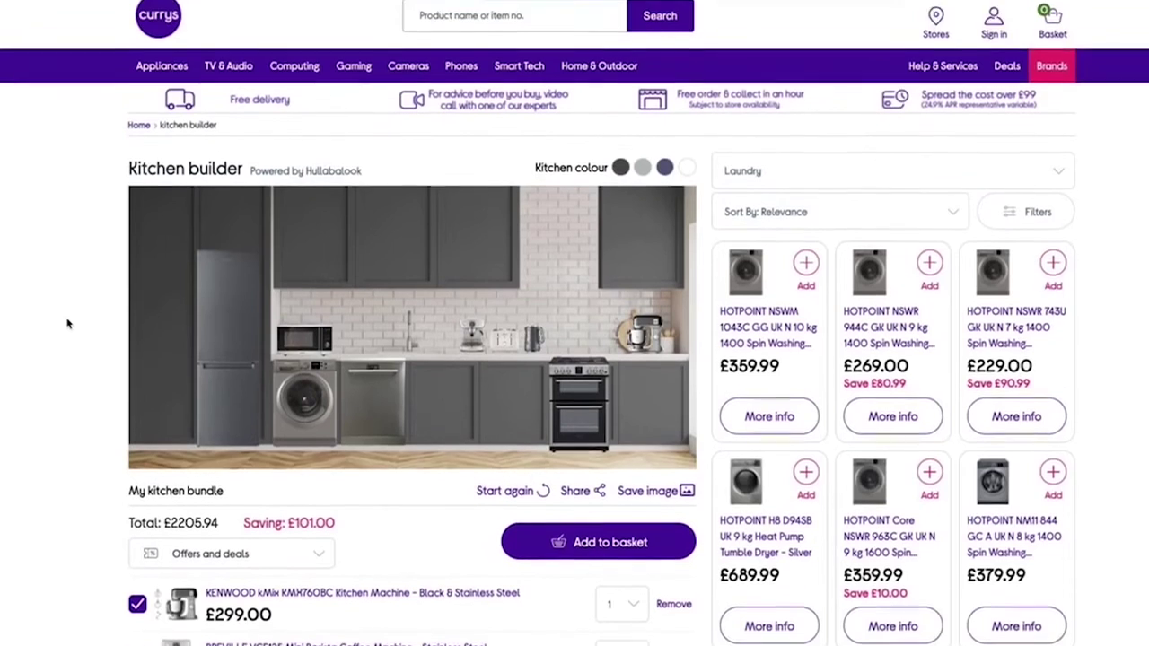
Save the kitchen design as an image, view the downloaded PNG and close it.
{"action": "left_click", "coordinate": [652, 505]}
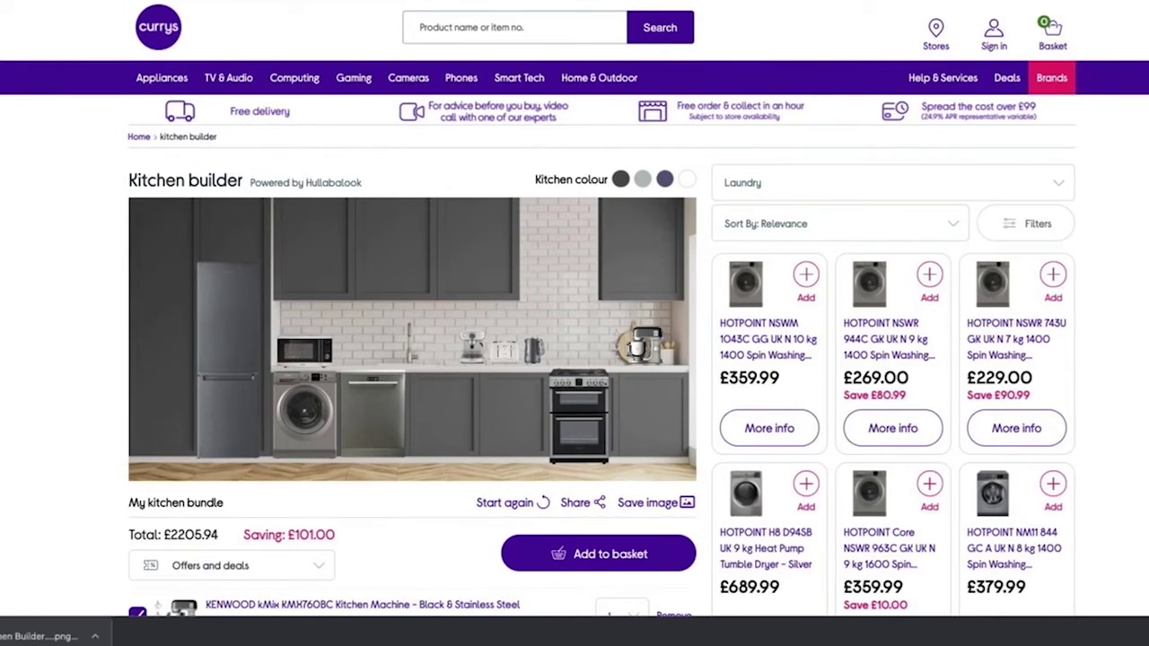
{"action": "left_click_drag", "start_coordinate": [66, 0], "coordinate": [525, 63]}
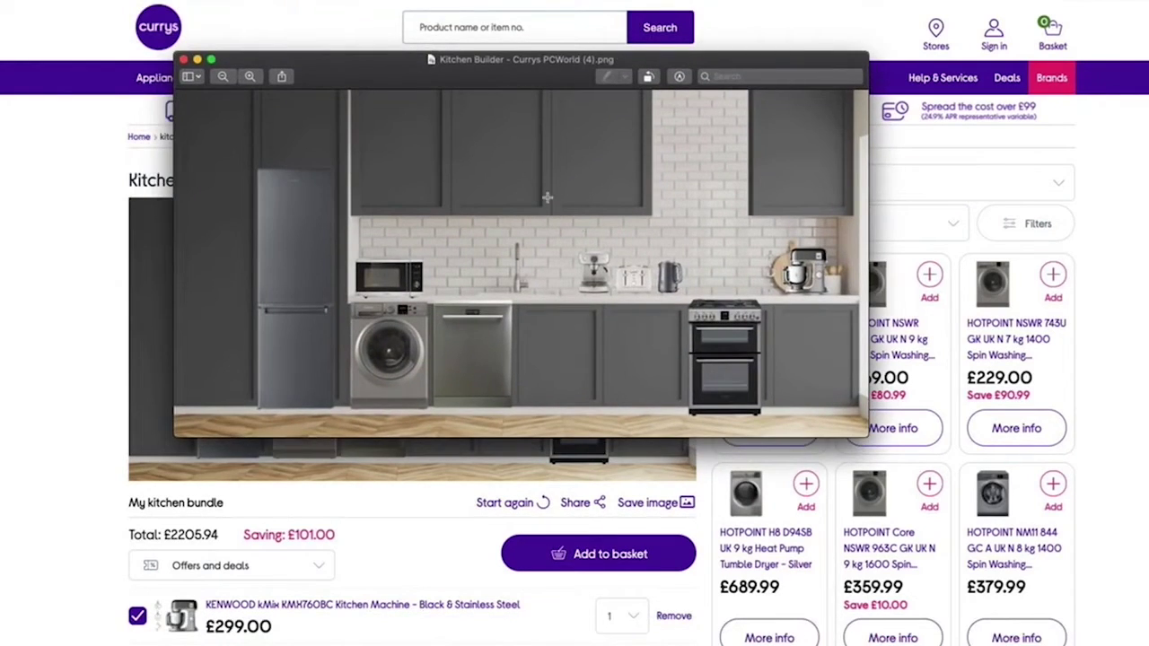
{"action": "left_click", "coordinate": [184, 59]}
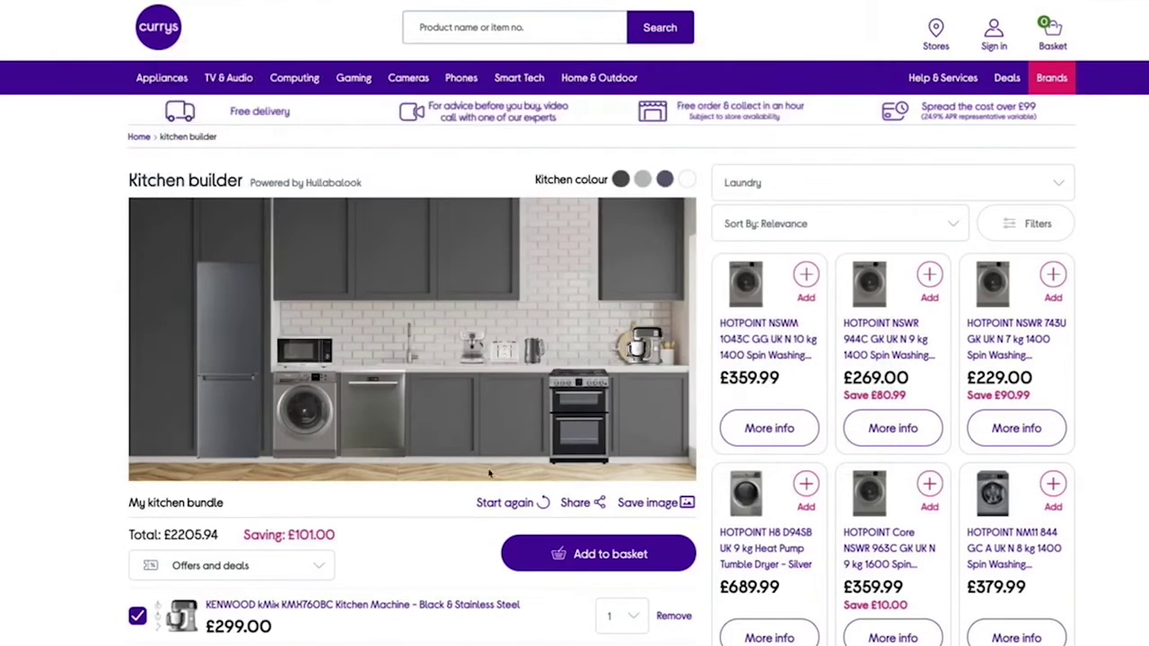
Copy the share link of the kitchen design and open it in a new browser tab.
{"action": "left_click", "coordinate": [588, 501]}
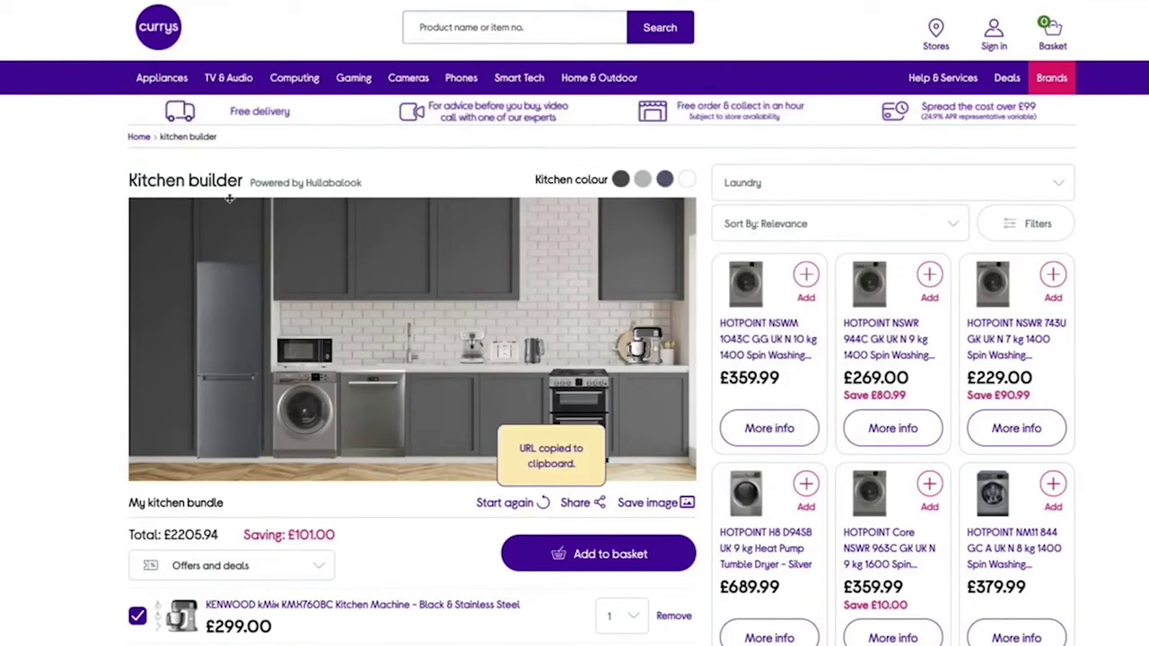
{"action": "key", "text": "super+t"}
{"action": "key", "text": "super+v"}
{"action": "key", "text": "Return"}
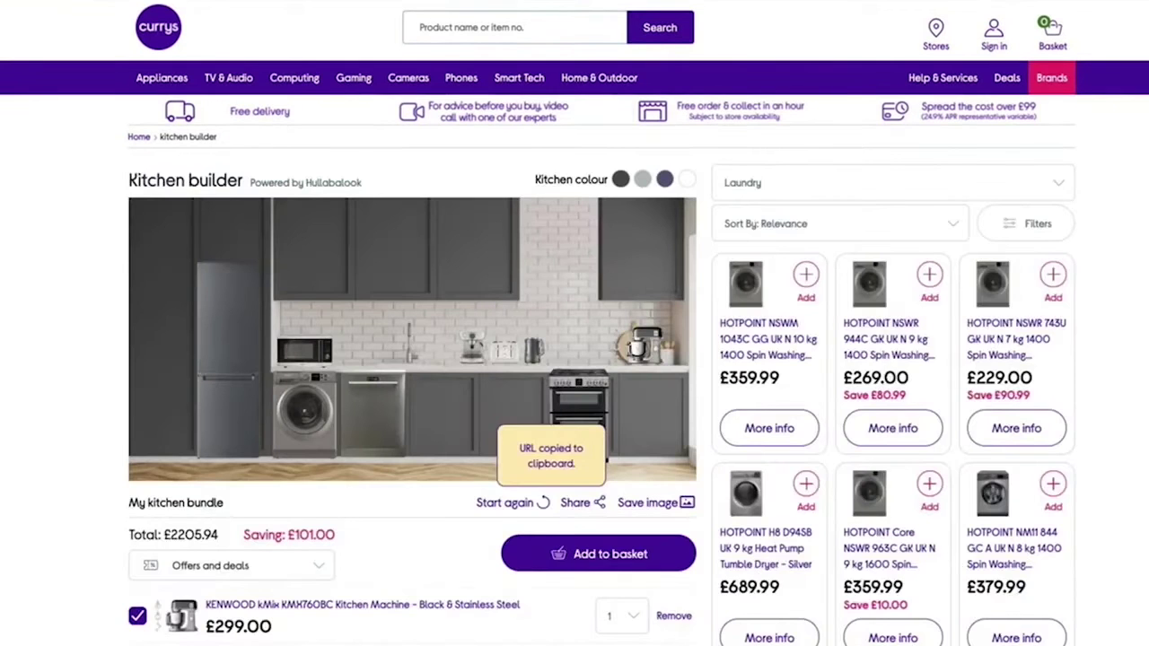
{"action": "mouse_move", "coordinate": [130, 72]}
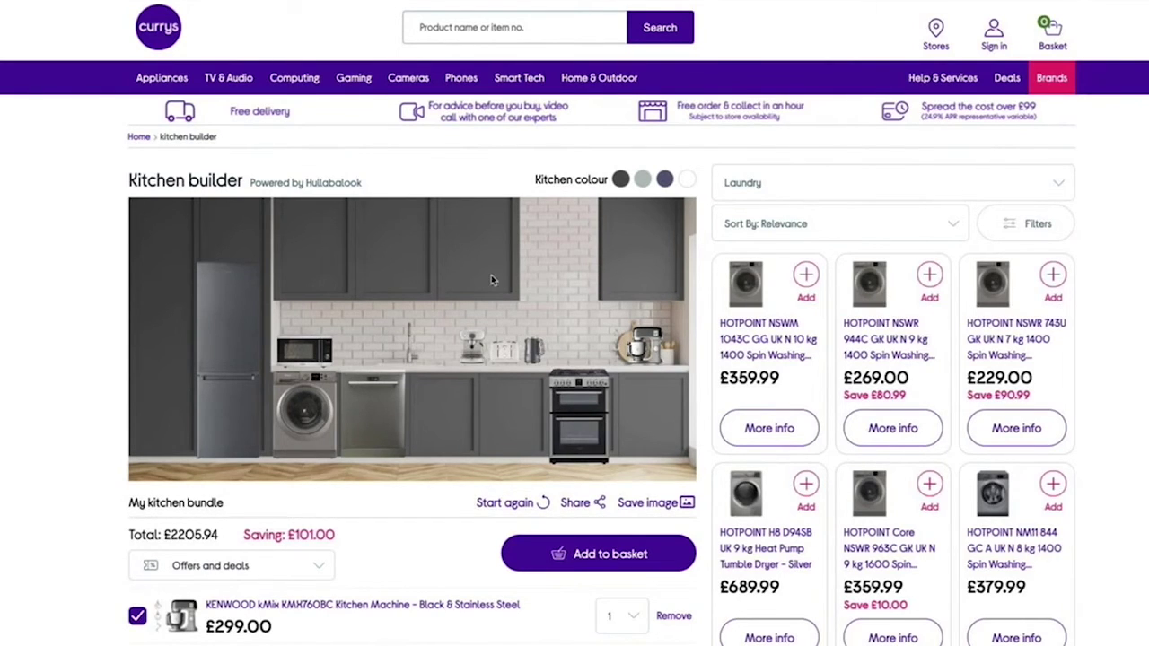
Start the kitchen design again and show the products of the Kettles category.
{"action": "left_click", "coordinate": [516, 508]}
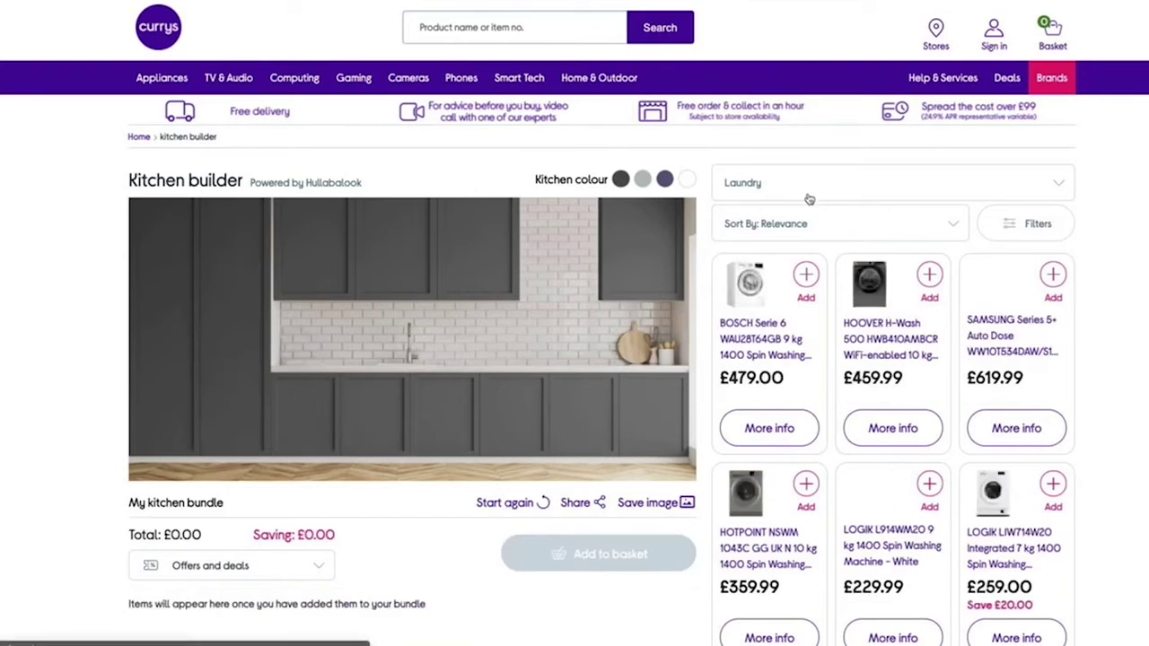
{"action": "left_click", "coordinate": [808, 184]}
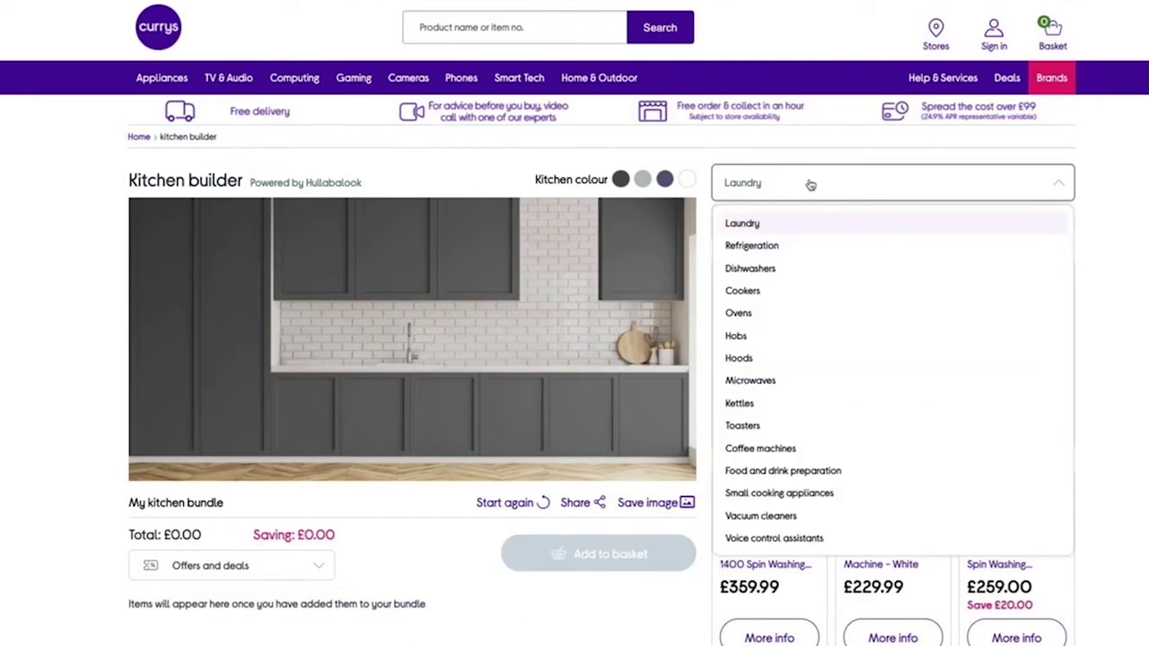
{"action": "left_click", "coordinate": [744, 404]}
Filter the kettles by the brand SMEG.
{"action": "left_click", "coordinate": [1030, 226]}
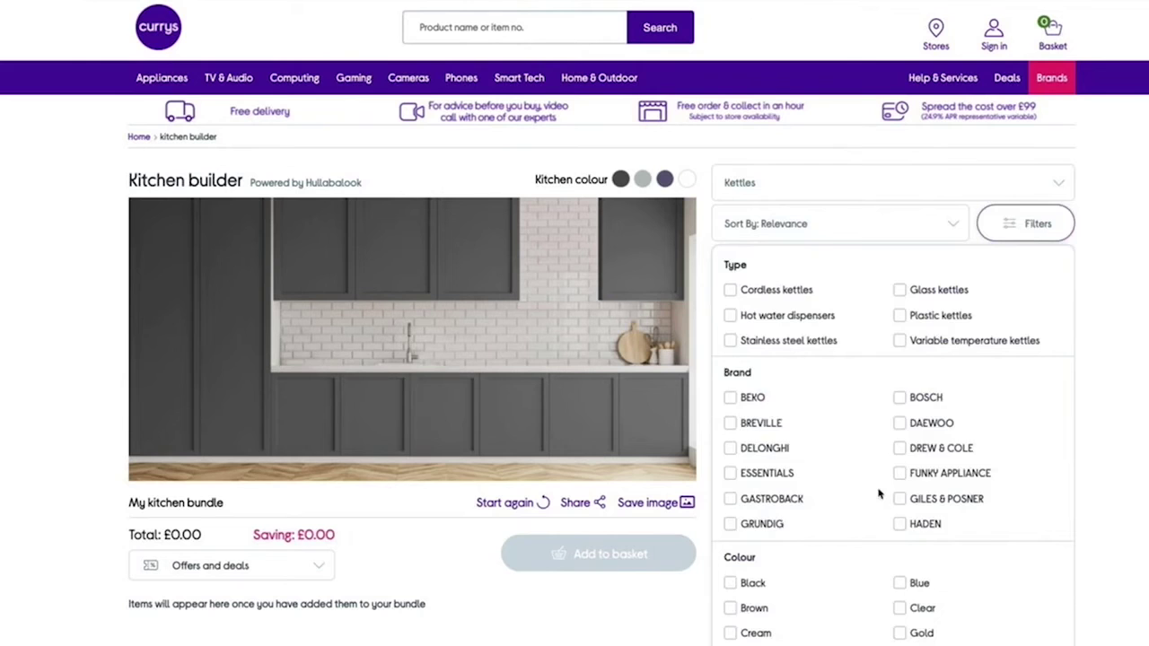
{"action": "scroll", "coordinate": [879, 494], "scroll_direction": "down", "scroll_amount": 3}
{"action": "scroll", "coordinate": [814, 595], "scroll_direction": "down", "scroll_amount": 1}
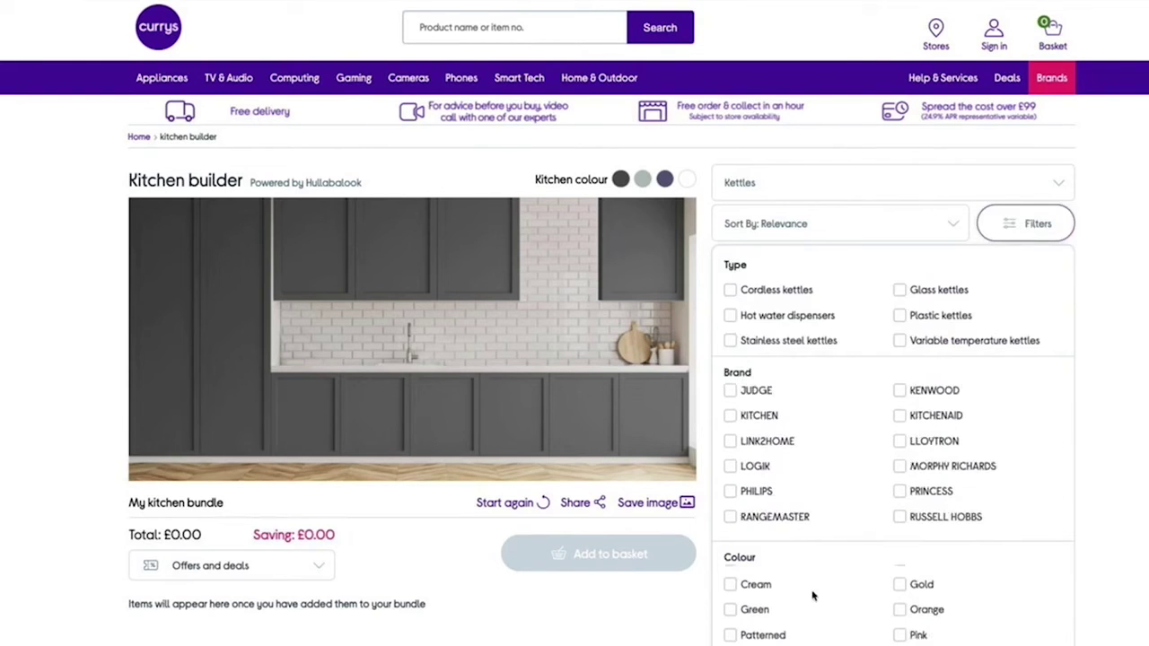
{"action": "scroll", "coordinate": [897, 474], "scroll_direction": "down", "scroll_amount": 2}
{"action": "left_click", "coordinate": [729, 488]}
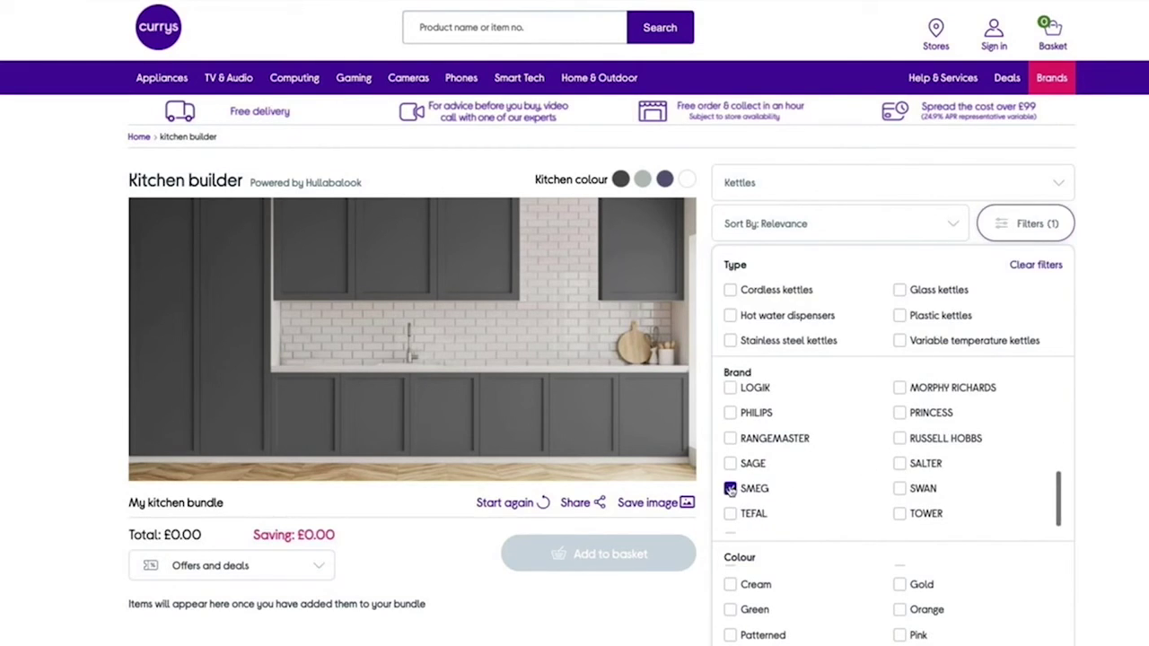
{"action": "left_click", "coordinate": [1046, 231]}
Add the red SMEG 50's Retro Style KLF04RDUK Jug Kettle to the kitchen and clear the brand filter.
{"action": "left_click", "coordinate": [991, 494]}
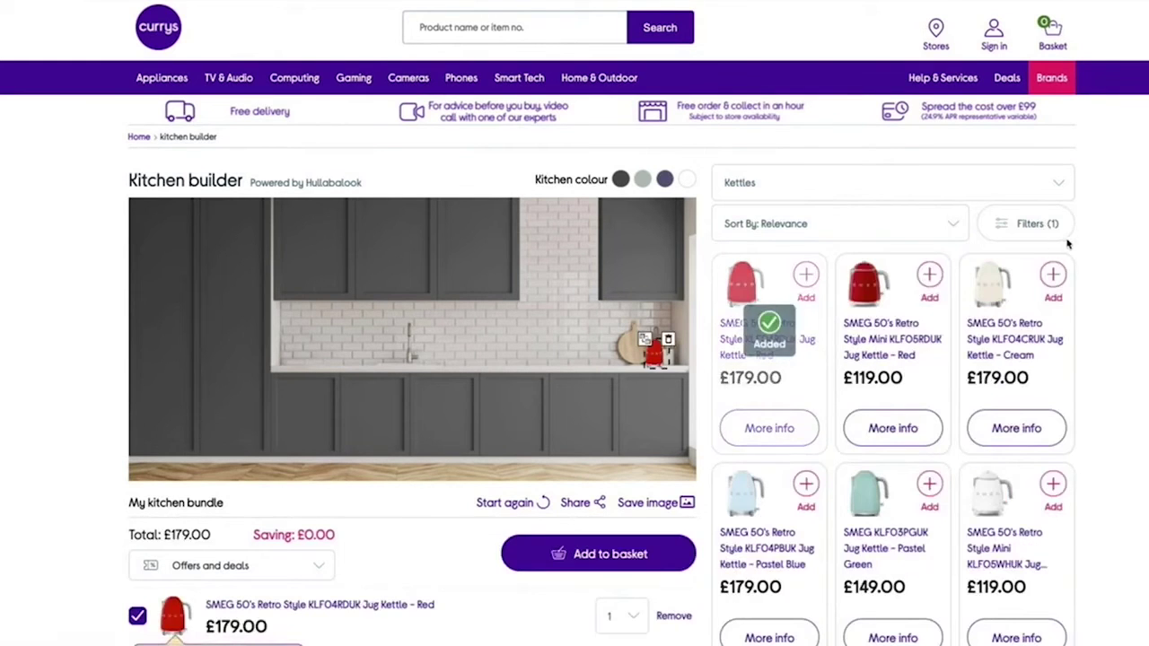
{"action": "left_click", "coordinate": [1041, 223]}
{"action": "left_click", "coordinate": [1023, 265]}
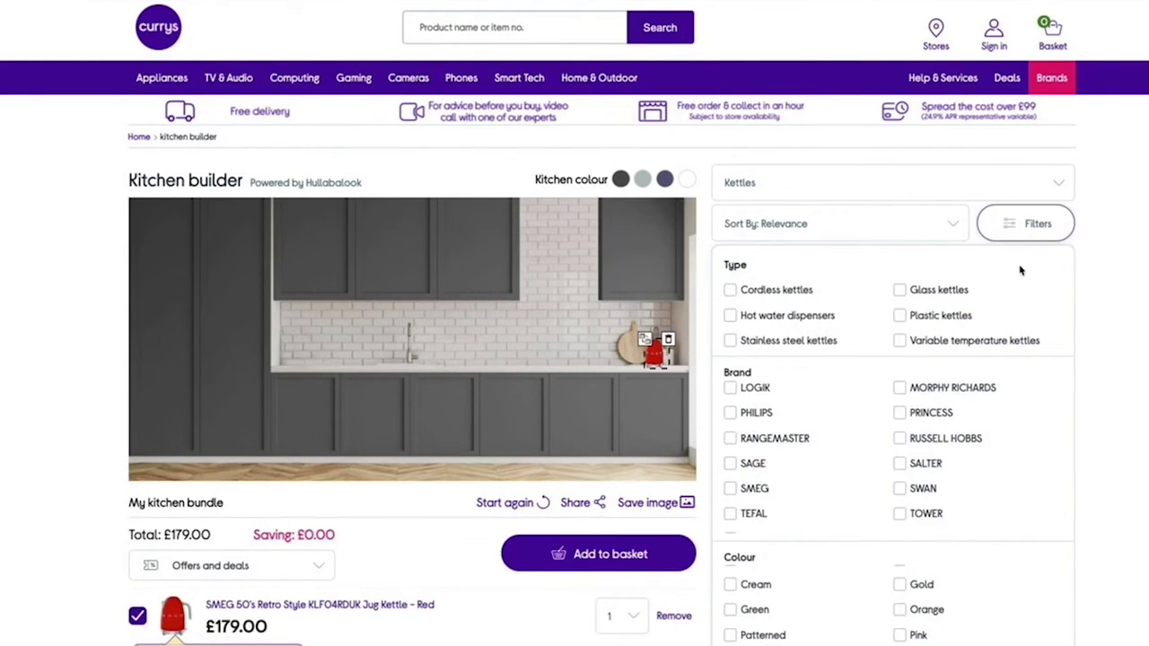
From the Toasters category, add the red SMEG TSF02RDUK 4-Slice Toaster to the kitchen.
{"action": "left_click", "coordinate": [826, 184]}
{"action": "left_click", "coordinate": [760, 428]}
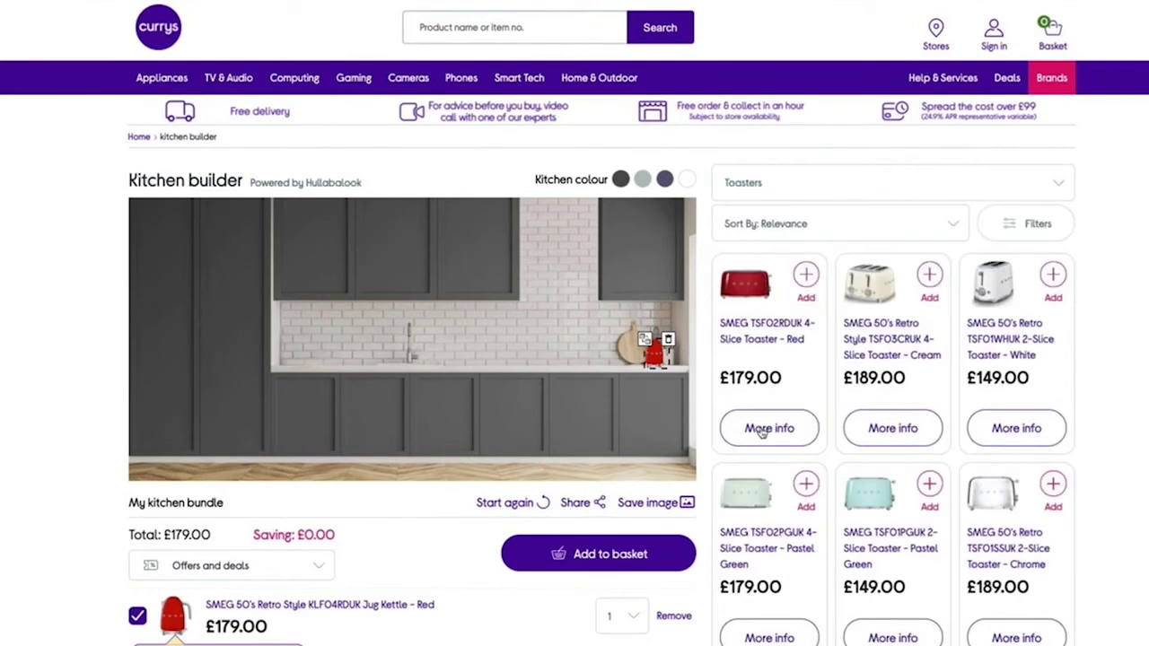
{"action": "left_click", "coordinate": [758, 305]}
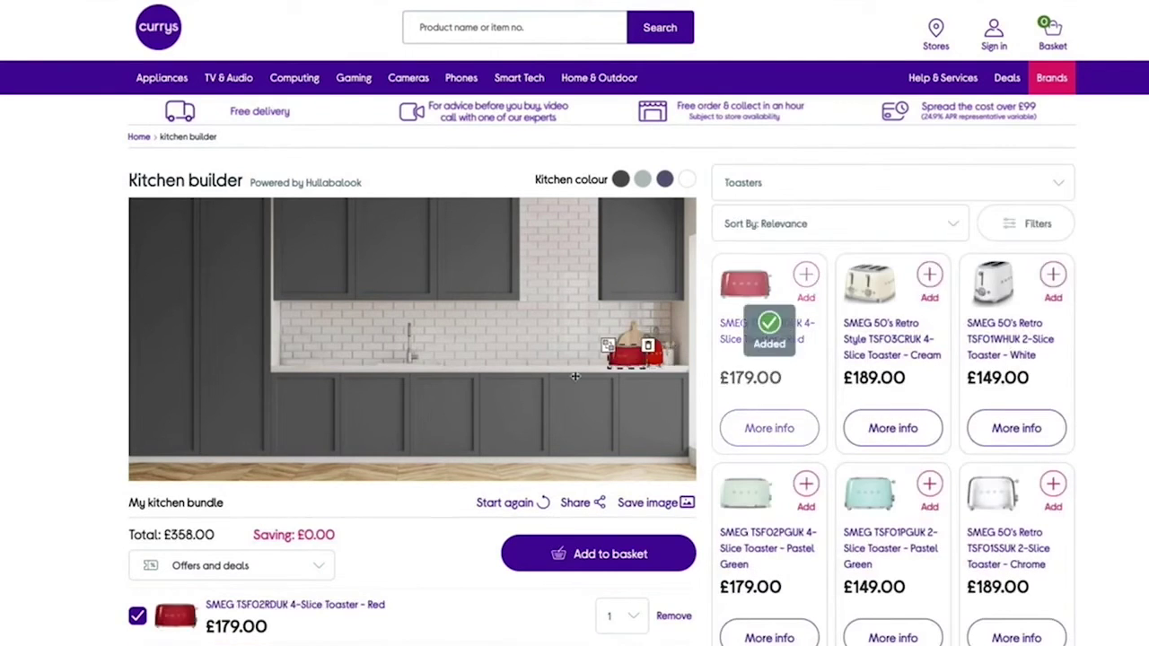
From the Coffee machines category, add the red SMEG 50's Retro DCF02RDUK Filter Coffee Machine to the kitchen.
{"action": "left_click", "coordinate": [813, 186]}
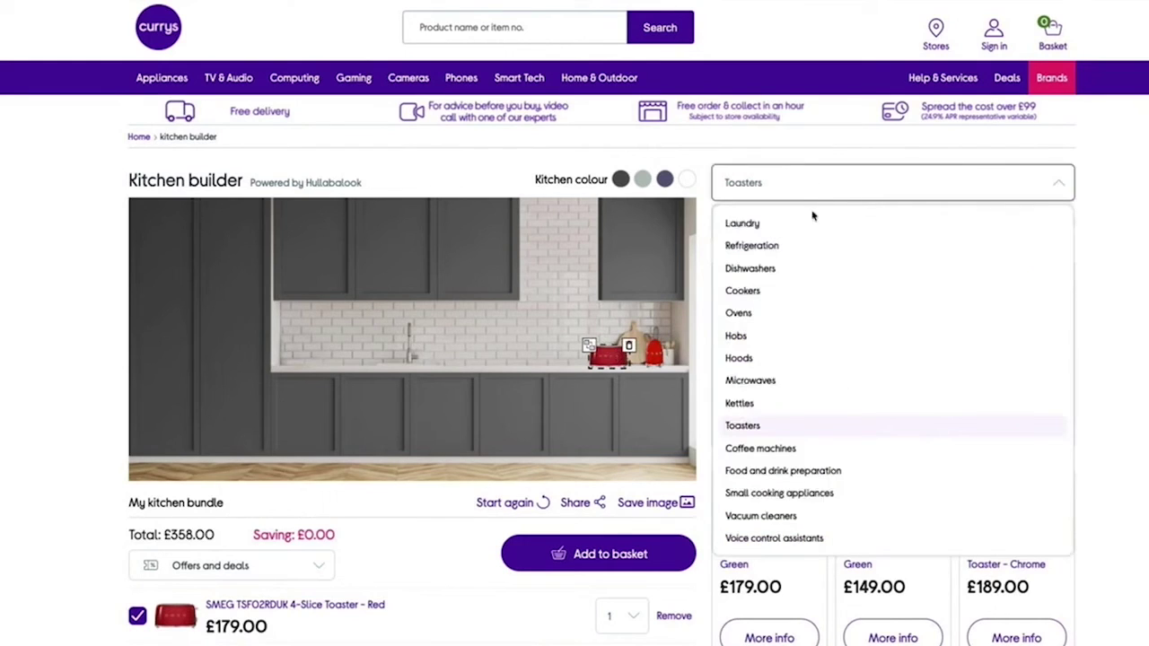
{"action": "left_click", "coordinate": [786, 454]}
{"action": "left_click", "coordinate": [755, 302]}
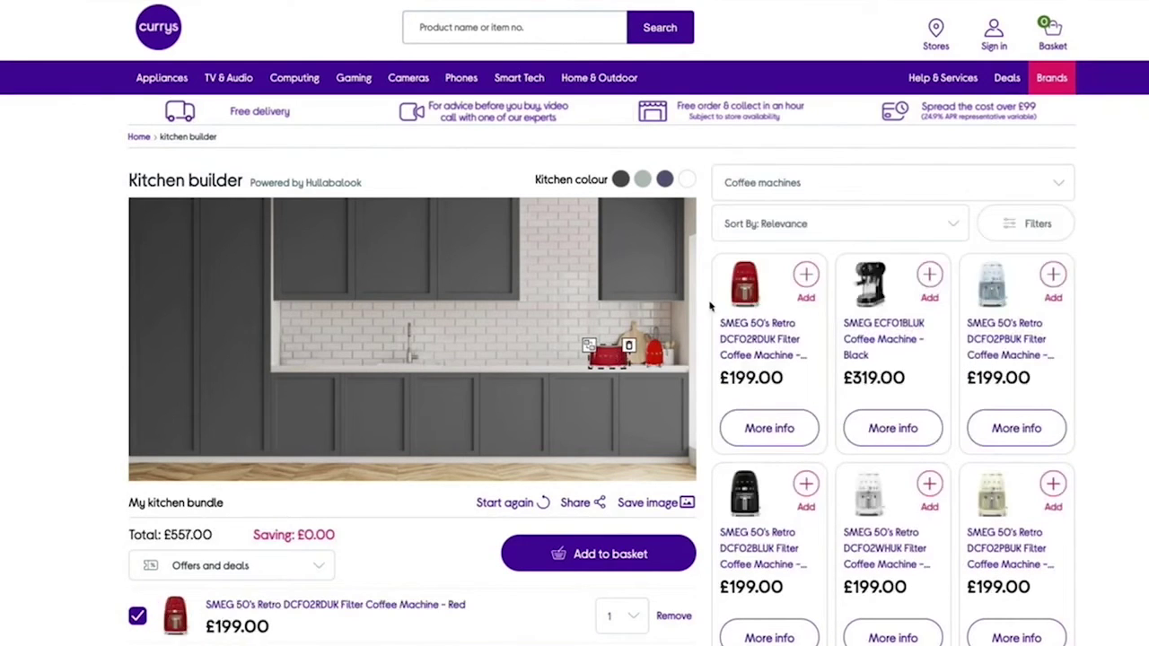
From the Refrigeration category, add the red SMEG FAB28RRD5UK Tall Fridge to the kitchen.
{"action": "left_click", "coordinate": [790, 190]}
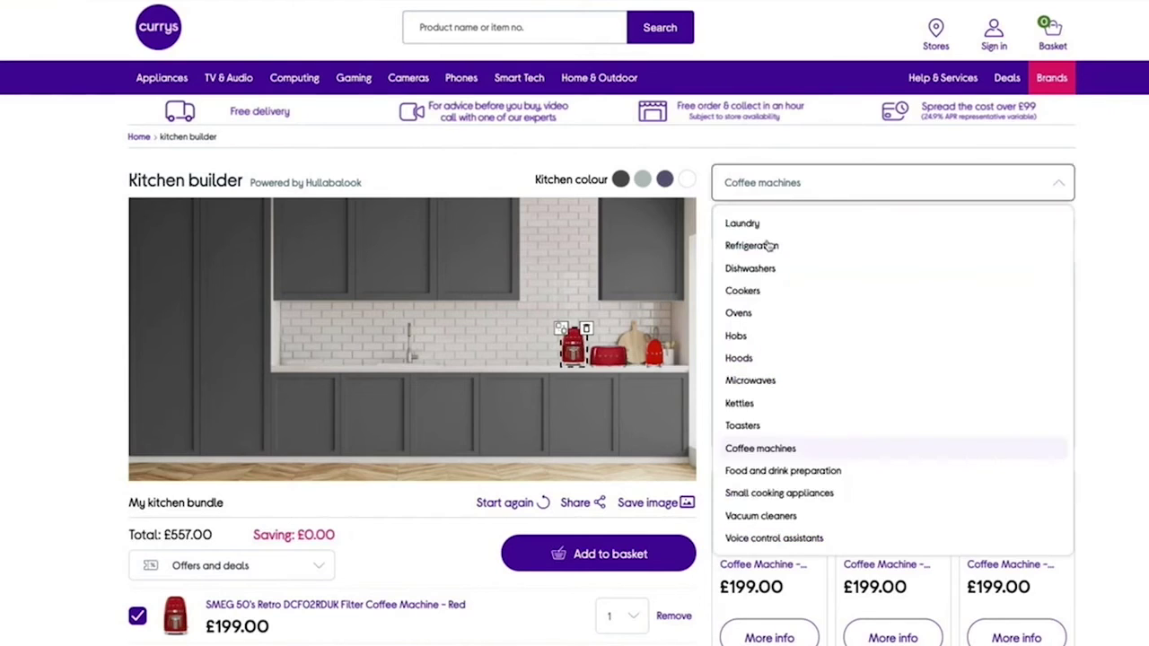
{"action": "left_click", "coordinate": [766, 245]}
{"action": "left_click", "coordinate": [753, 283]}
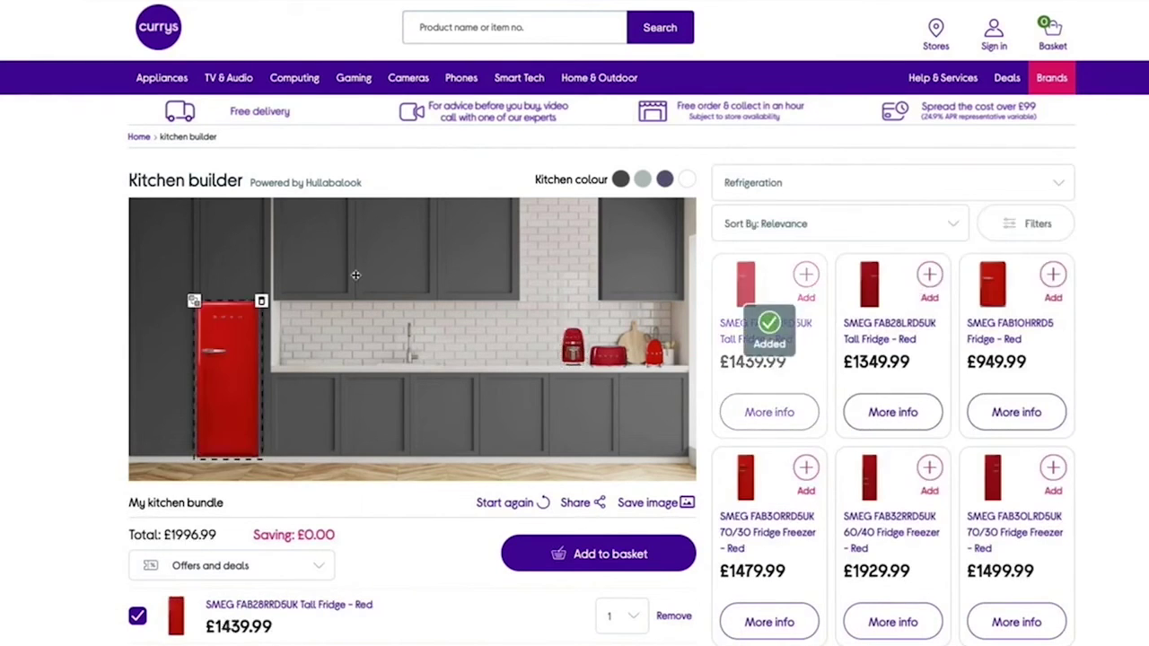
Remove all SMEG appliances by starting the design again and show the Refrigeration products.
{"action": "left_click", "coordinate": [770, 193]}
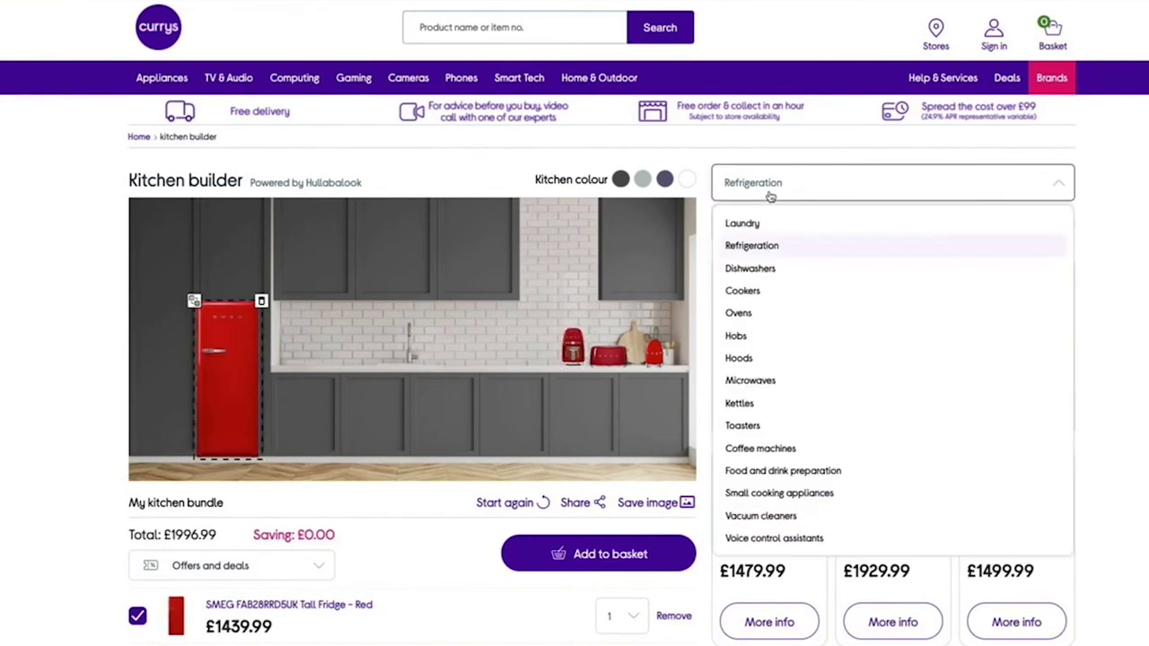
{"action": "left_click", "coordinate": [533, 506]}
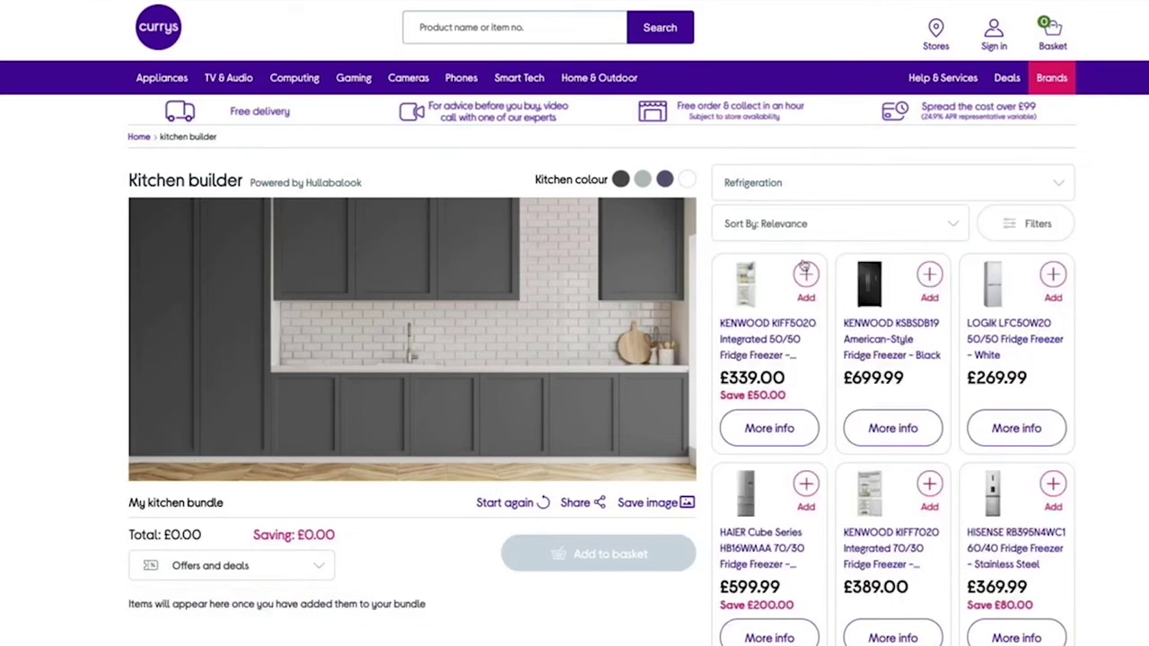
{"action": "left_click", "coordinate": [851, 194]}
{"action": "left_click", "coordinate": [762, 248]}
Add the white ESSENTIALS CUL55W20 Undercounter Fridge and position it in front of the tall cabinet next to the worktop.
{"action": "scroll", "coordinate": [951, 471], "scroll_direction": "down", "scroll_amount": 5}
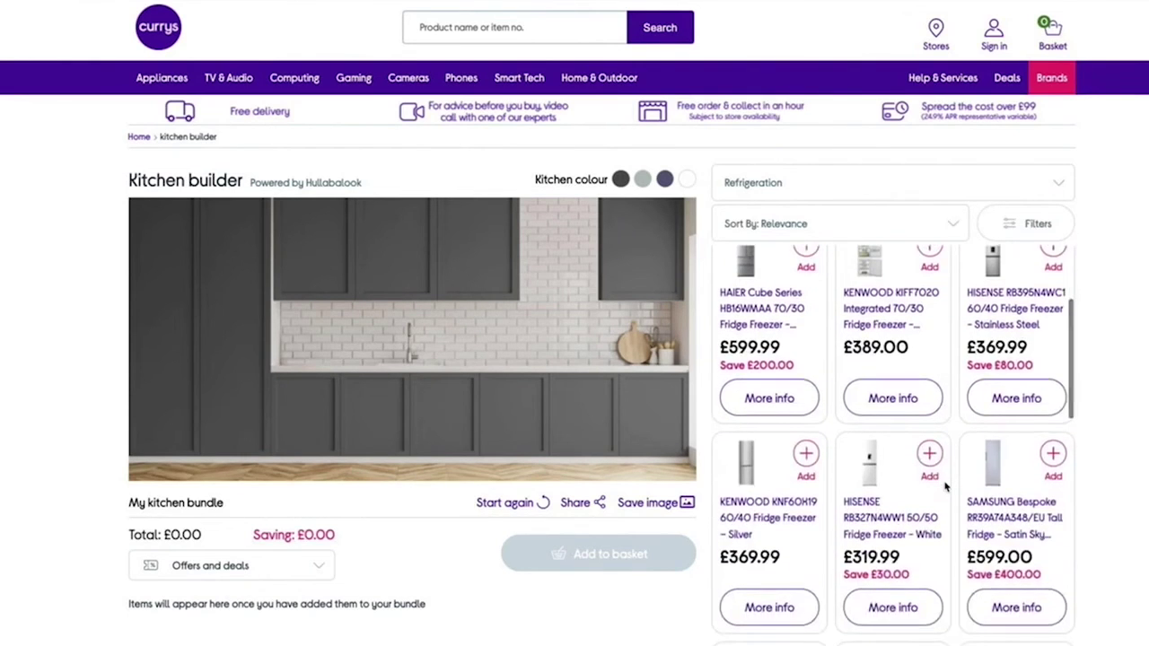
{"action": "scroll", "coordinate": [945, 486], "scroll_direction": "down", "scroll_amount": 5}
{"action": "scroll", "coordinate": [945, 486], "scroll_direction": "up", "scroll_amount": 1}
{"action": "left_click", "coordinate": [851, 340]}
{"action": "mouse_move", "coordinate": [245, 411]}
{"action": "left_mouse_down"}
{"action": "mouse_move", "coordinate": [309, 408]}
{"action": "mouse_move", "coordinate": [252, 404]}
{"action": "left_mouse_up"}
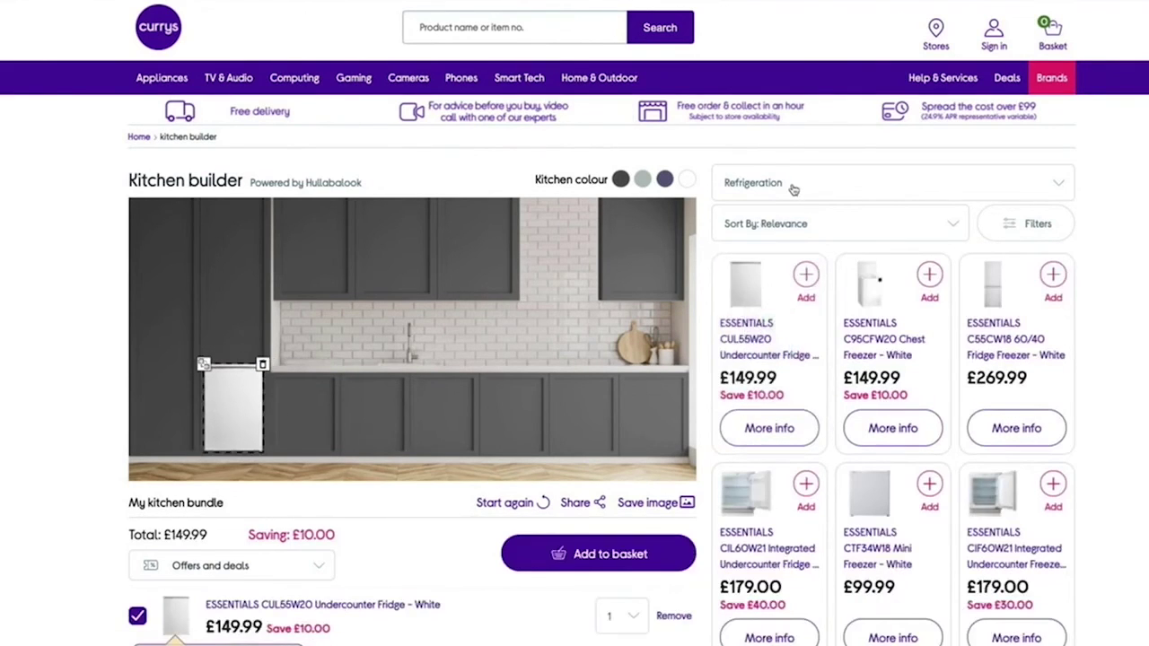
Add the white ESSENTIALS CUE CDW60W20 Full-size Dishwasher from the Dishwashers category and place it beside the undercounter fridge.
{"action": "left_click", "coordinate": [793, 187]}
{"action": "left_click", "coordinate": [777, 271]}
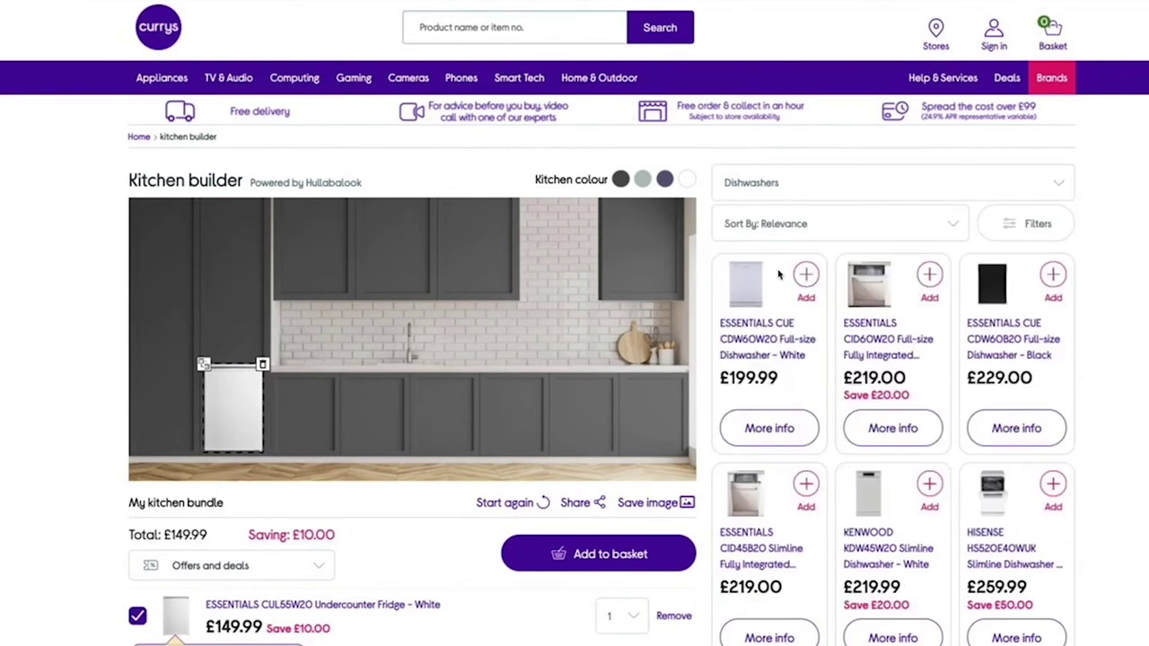
{"action": "left_click", "coordinate": [804, 277]}
{"action": "left_click_drag", "start_coordinate": [469, 421], "coordinate": [327, 419]}
Add the white ESSENTIALS CFSGWH18 50 cm Gas Cooker from the Cookers category and place it beside the dishwasher.
{"action": "left_click", "coordinate": [753, 184]}
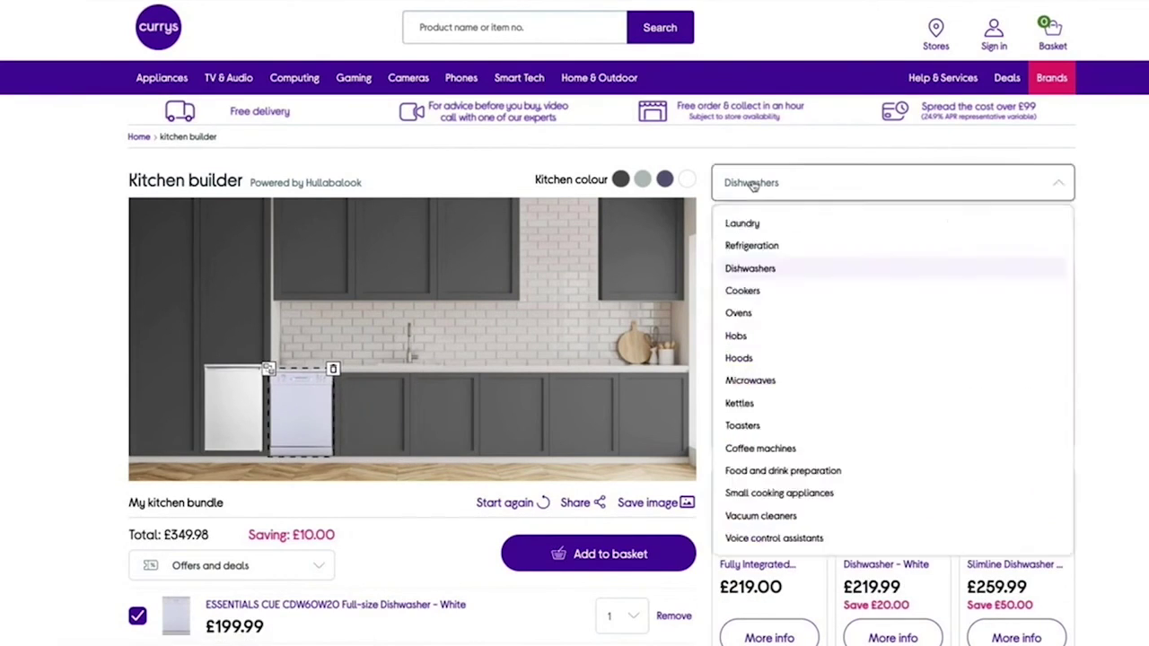
{"action": "left_click", "coordinate": [759, 291]}
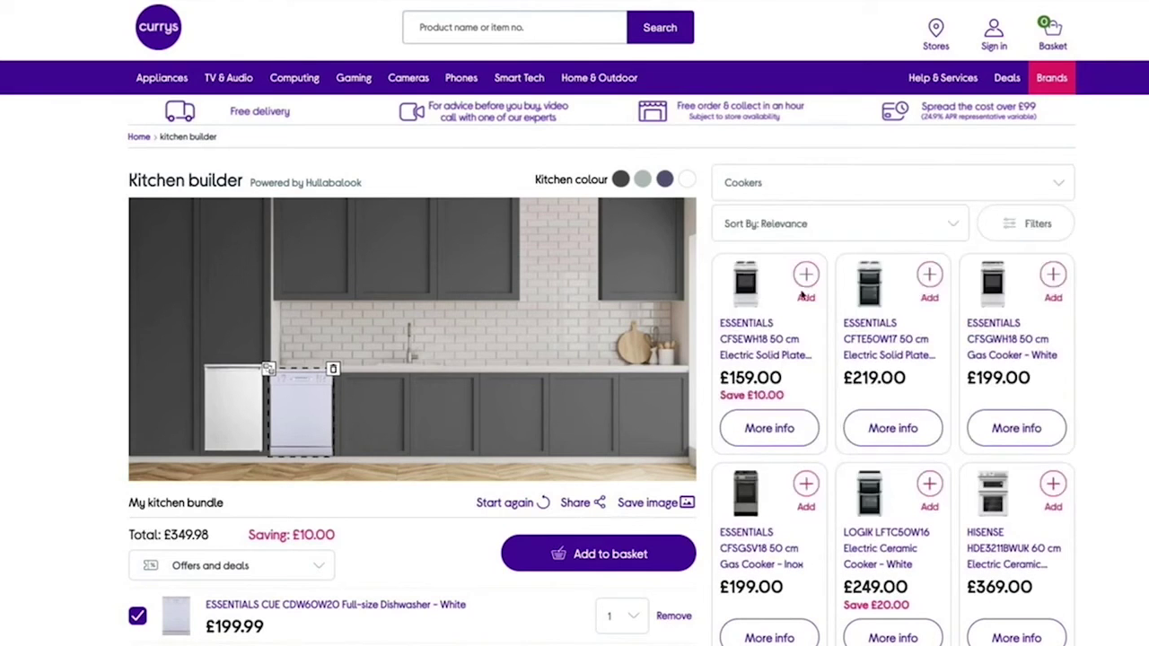
{"action": "left_click", "coordinate": [1052, 276]}
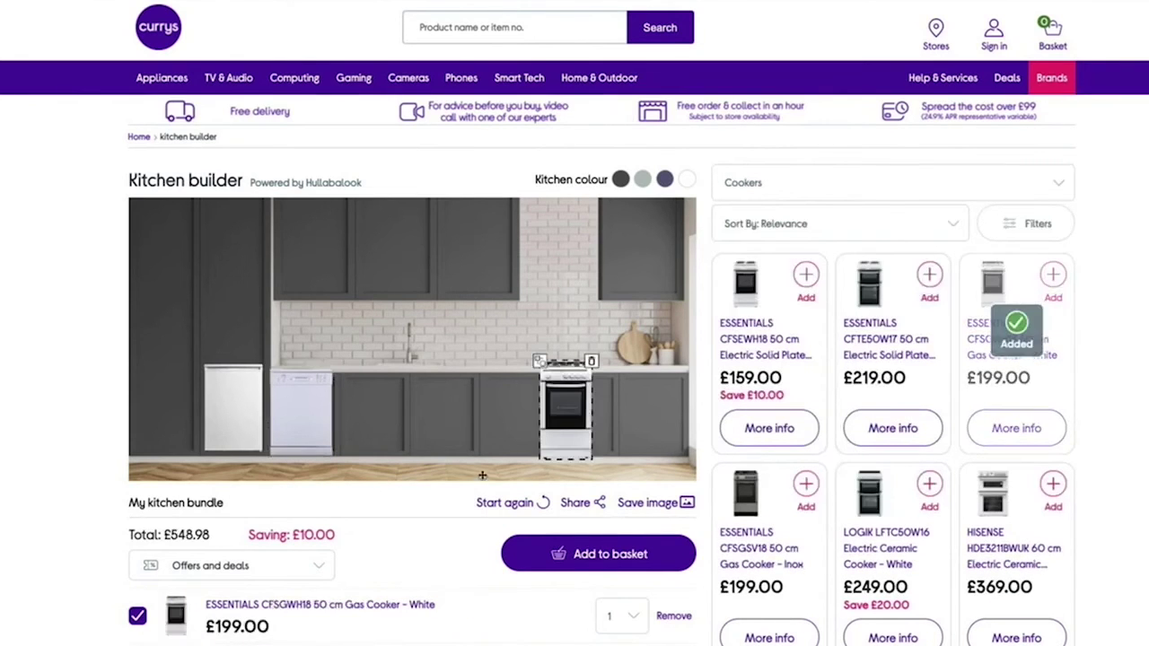
{"action": "left_click_drag", "start_coordinate": [364, 423], "coordinate": [358, 428]}
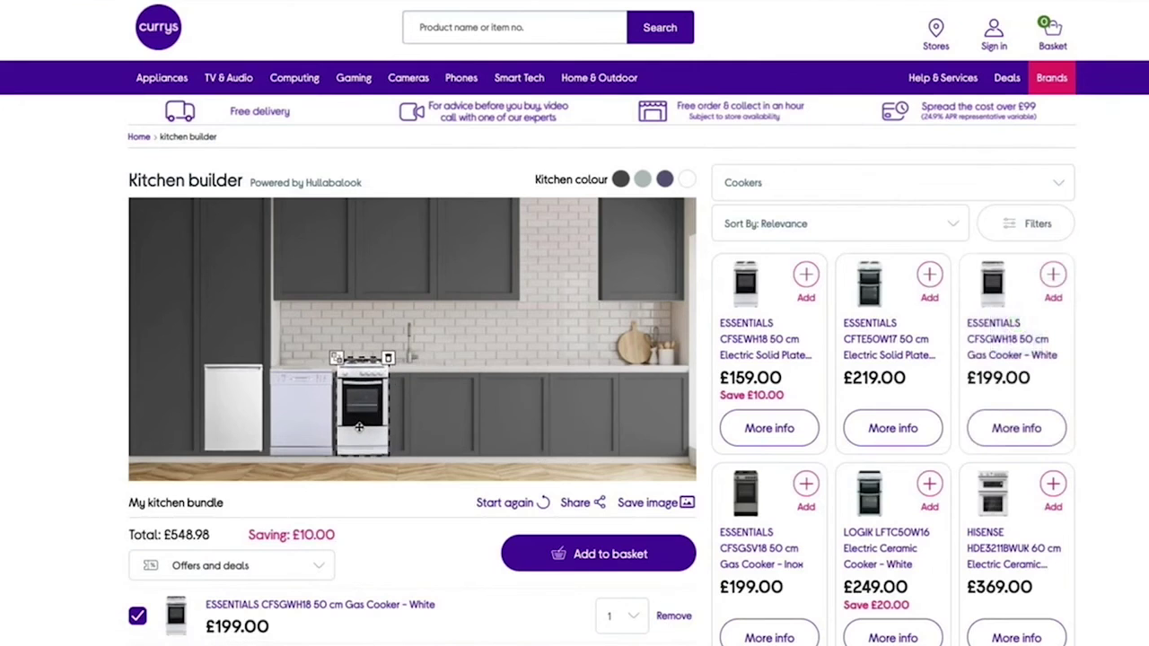
Start the kitchen again and add the black KENWOOD KSBSDB19 American-Style Fridge Freezer from the Refrigeration category.
{"action": "left_click", "coordinate": [521, 505]}
{"action": "left_click", "coordinate": [785, 194]}
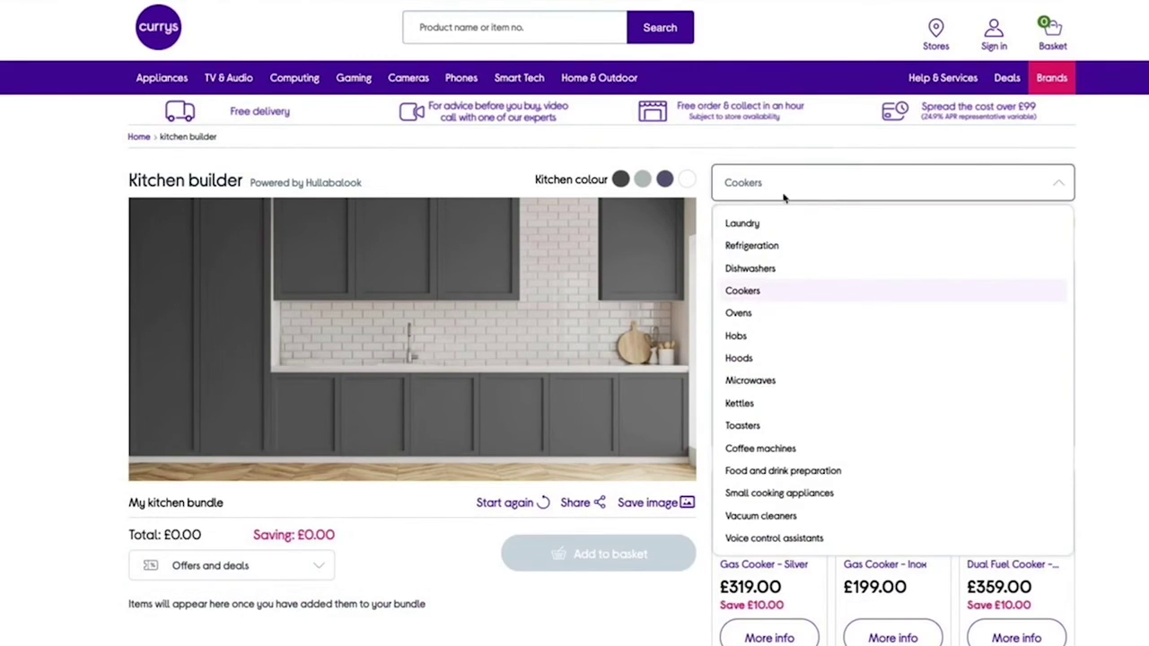
{"action": "left_click", "coordinate": [771, 244]}
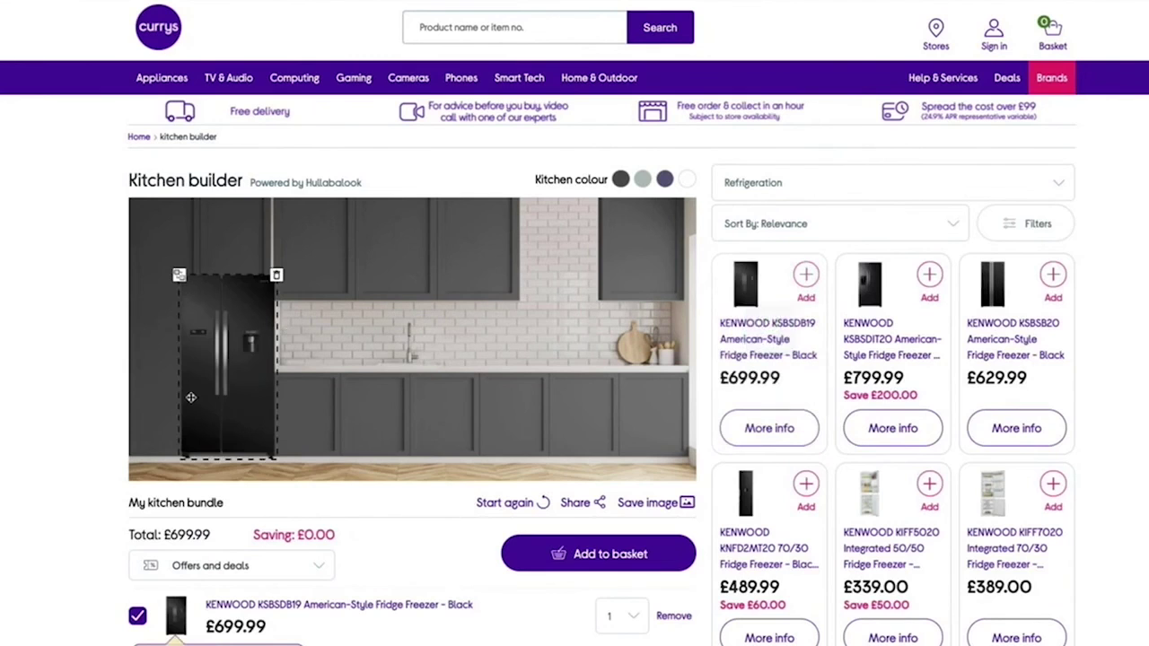
From the Dishwashers category, add the KENWOOD KDW60X21 Full-size Dishwasher in Inox to the kitchen.
{"action": "left_click", "coordinate": [754, 185]}
{"action": "left_click", "coordinate": [758, 271]}
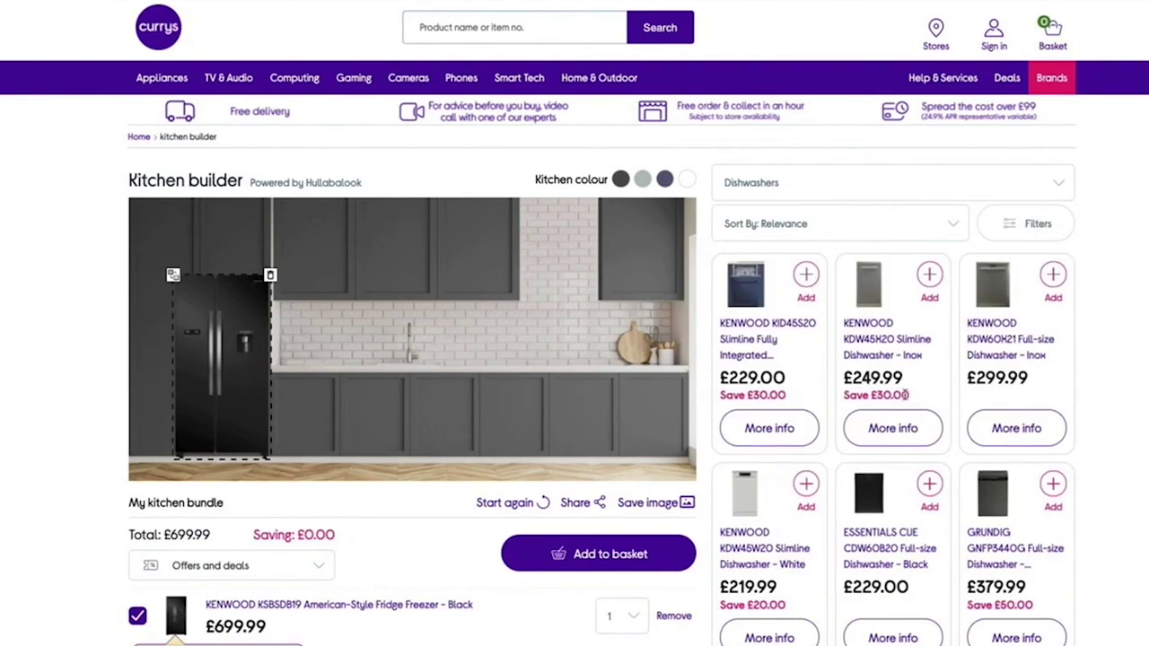
{"action": "left_click", "coordinate": [991, 284]}
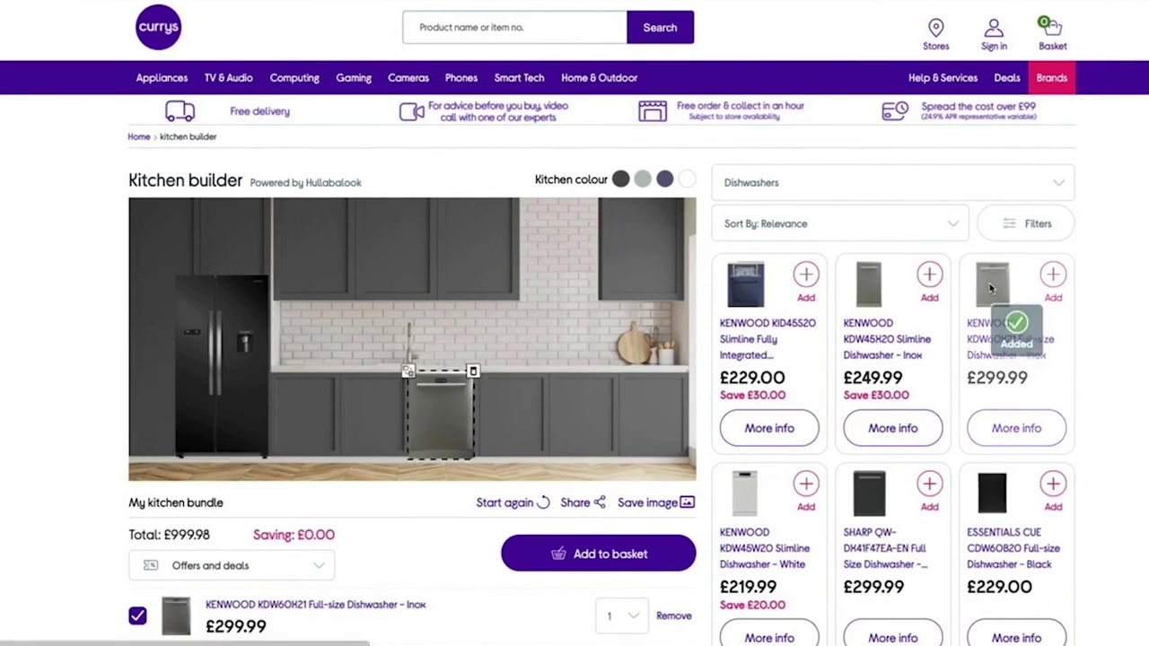
Add the silver KENWOOD KDGC66S19 60 cm Dual Fuel Cooker from the Cookers category, place it beside the dishwasher and review the bundle.
{"action": "left_click", "coordinate": [807, 181]}
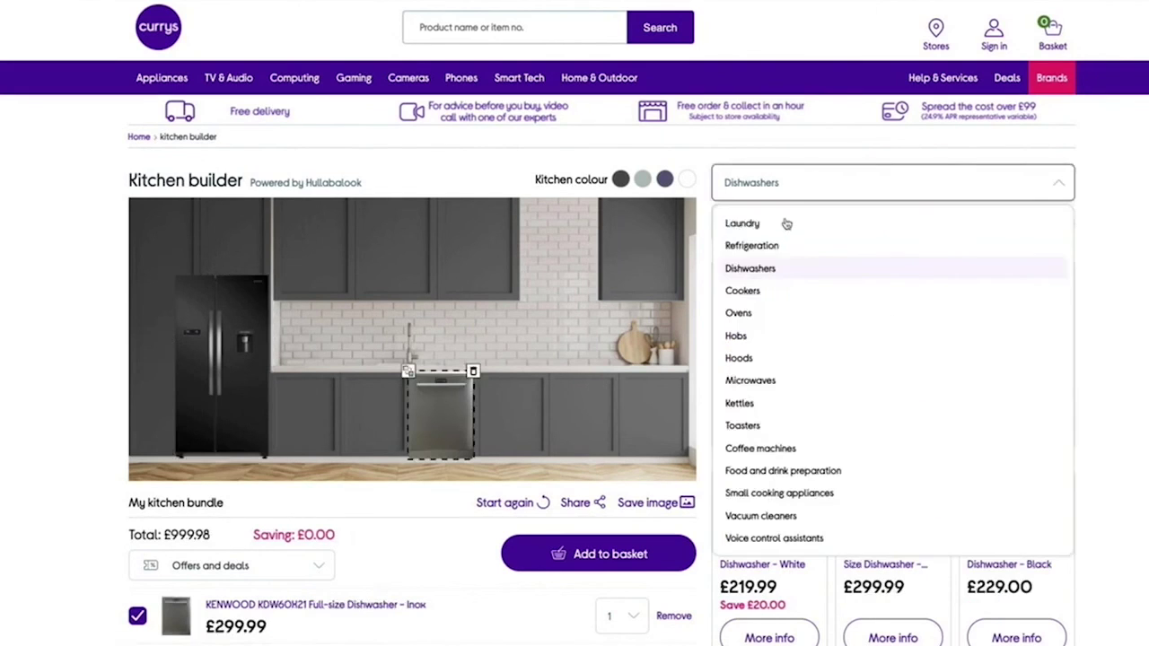
{"action": "left_click", "coordinate": [770, 291]}
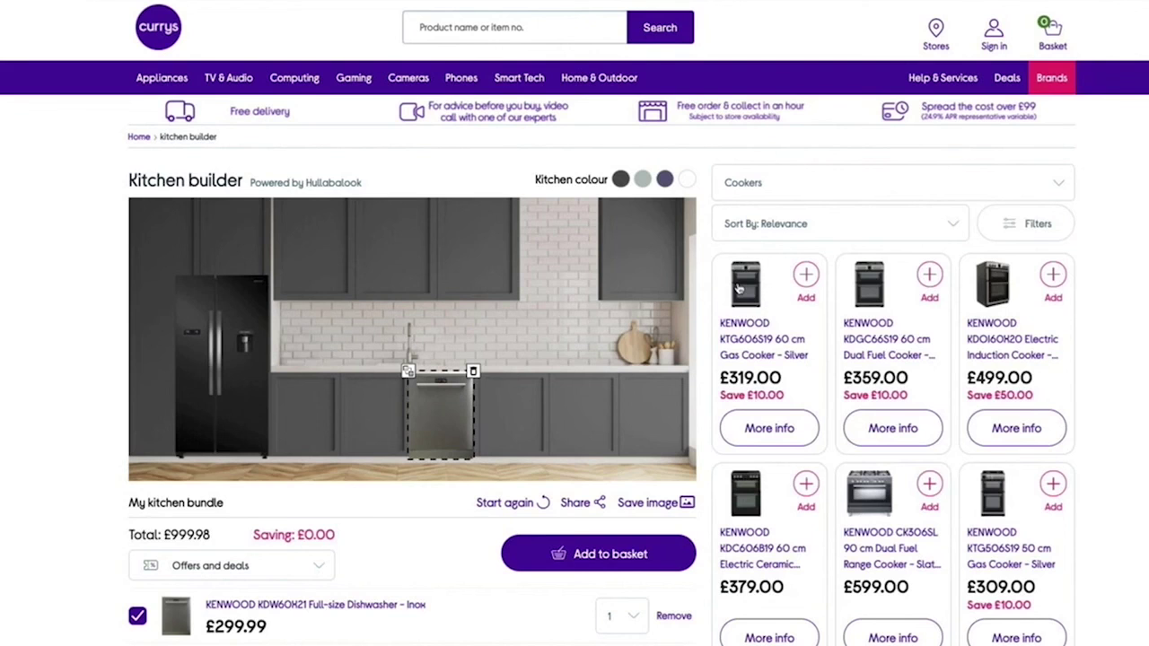
{"action": "left_click", "coordinate": [871, 282]}
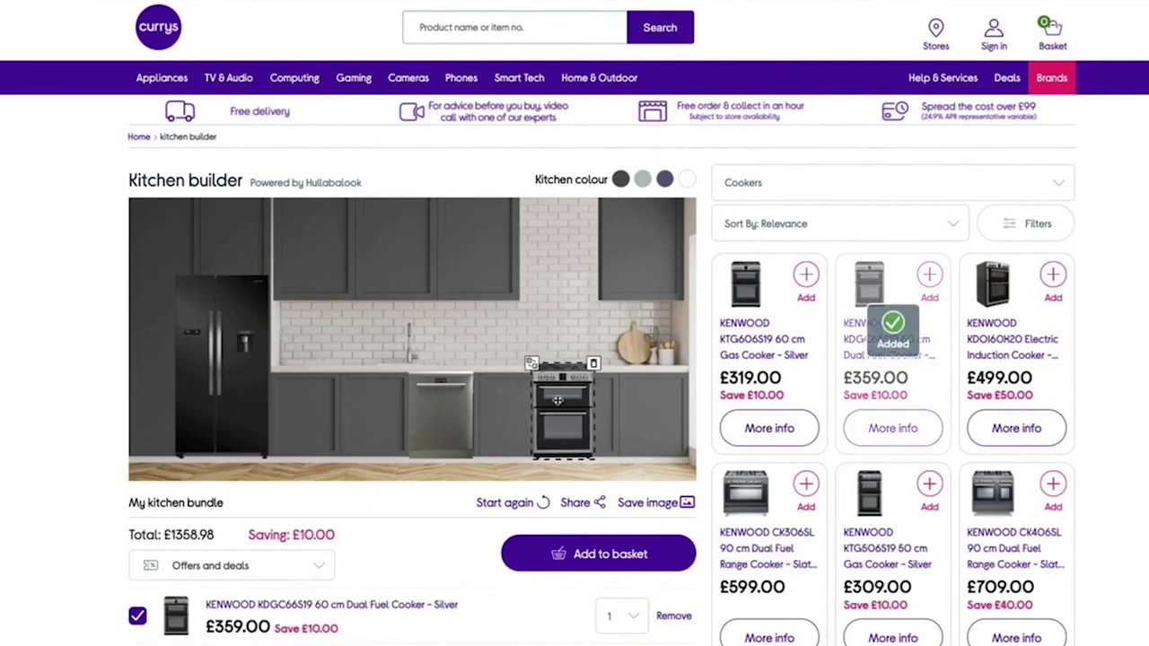
{"action": "scroll", "coordinate": [397, 562], "scroll_direction": "down", "scroll_amount": 2}
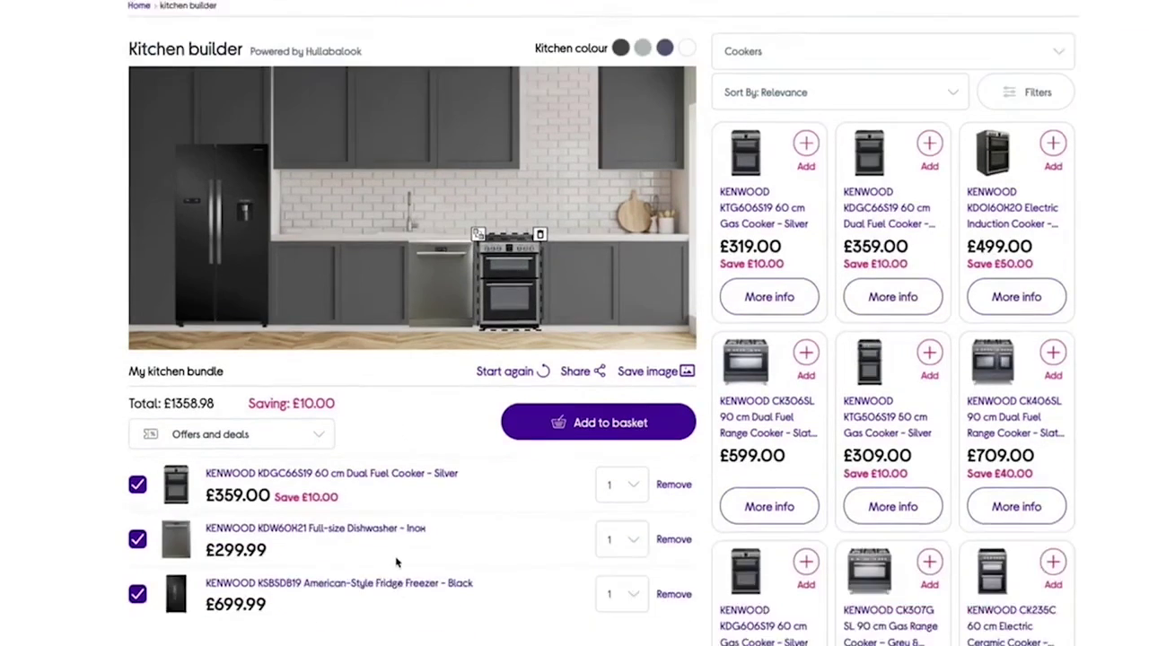
{"action": "scroll", "coordinate": [415, 467], "scroll_direction": "down", "scroll_amount": 1}
{"action": "scroll", "coordinate": [416, 467], "scroll_direction": "up", "scroll_amount": 1}
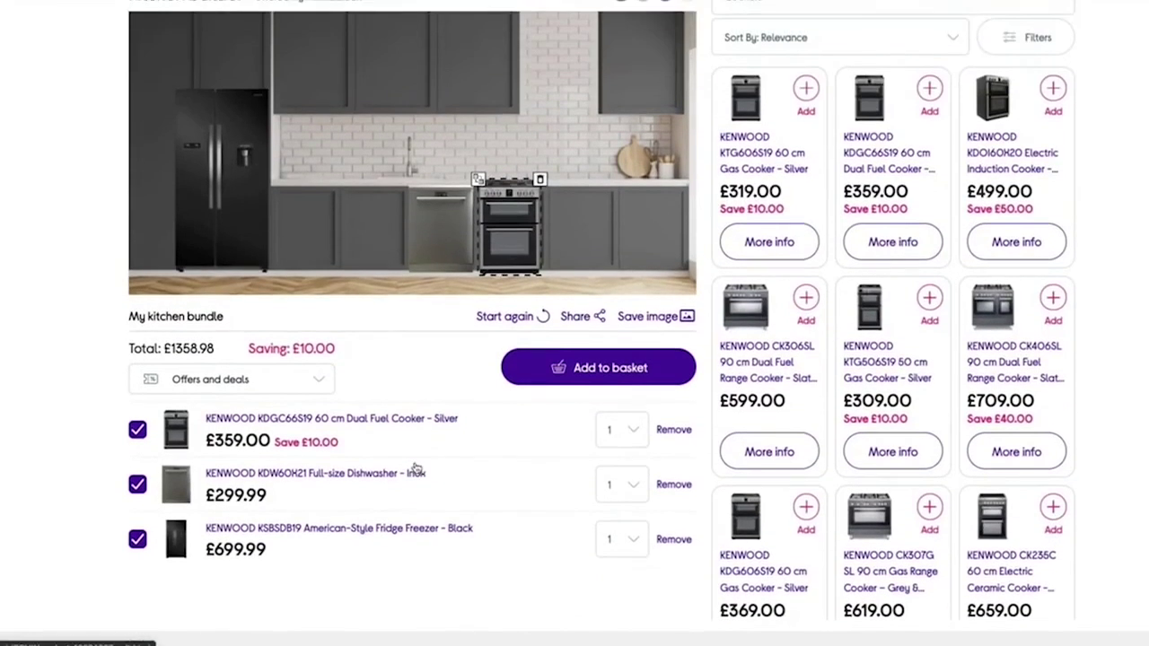